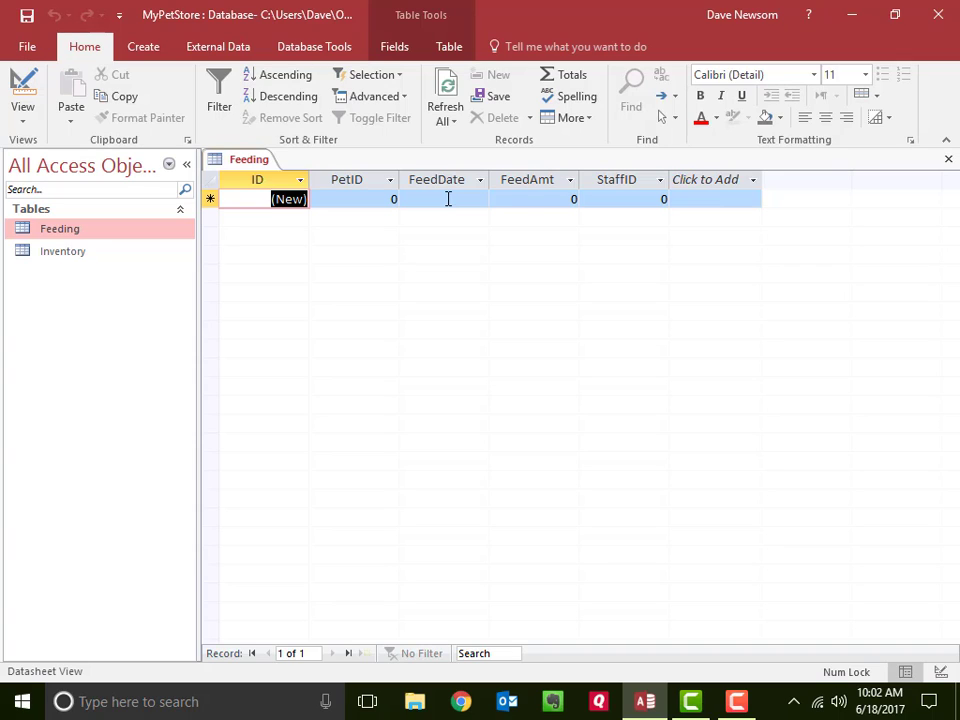
- In the Feeding table's Design view, add a field named FeedTime with the Date/Time data type
click(26, 92)
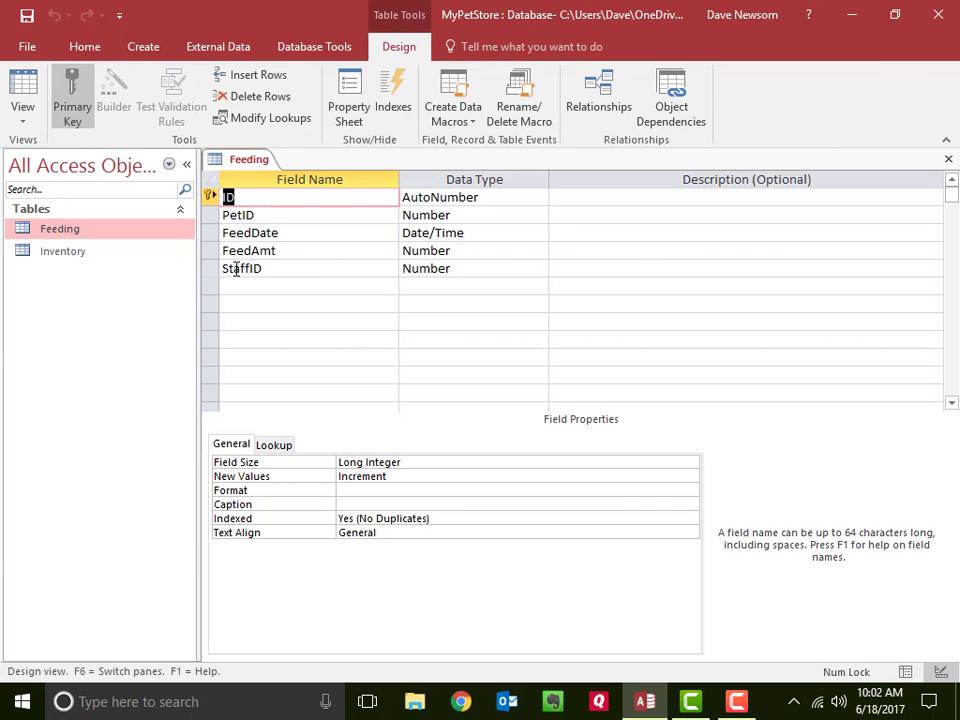
click(244, 284)
text(F)
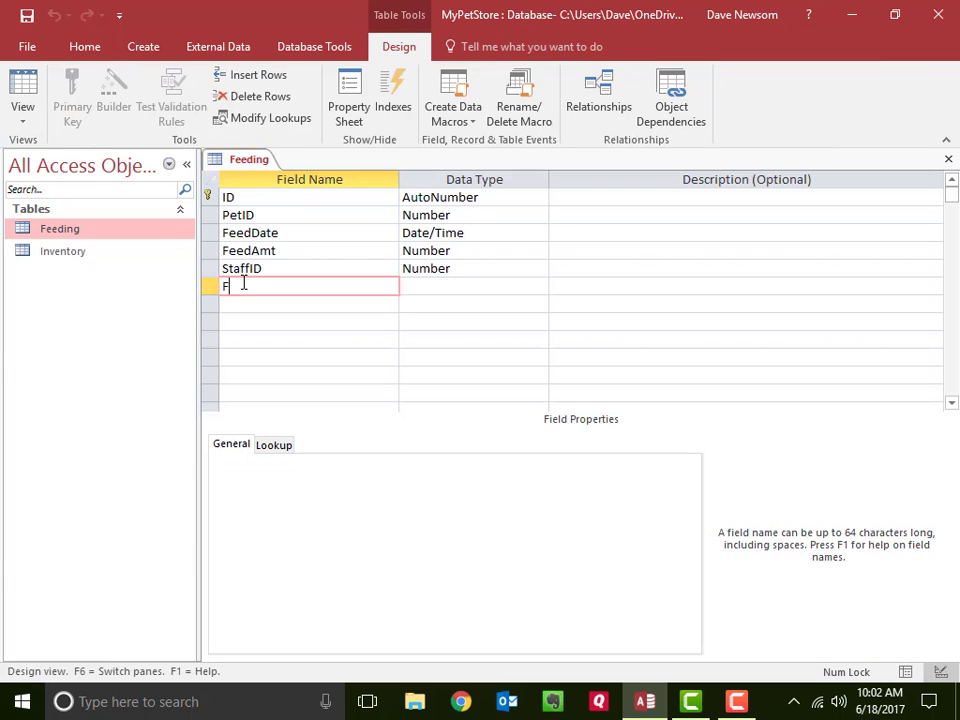
text(eedTim)
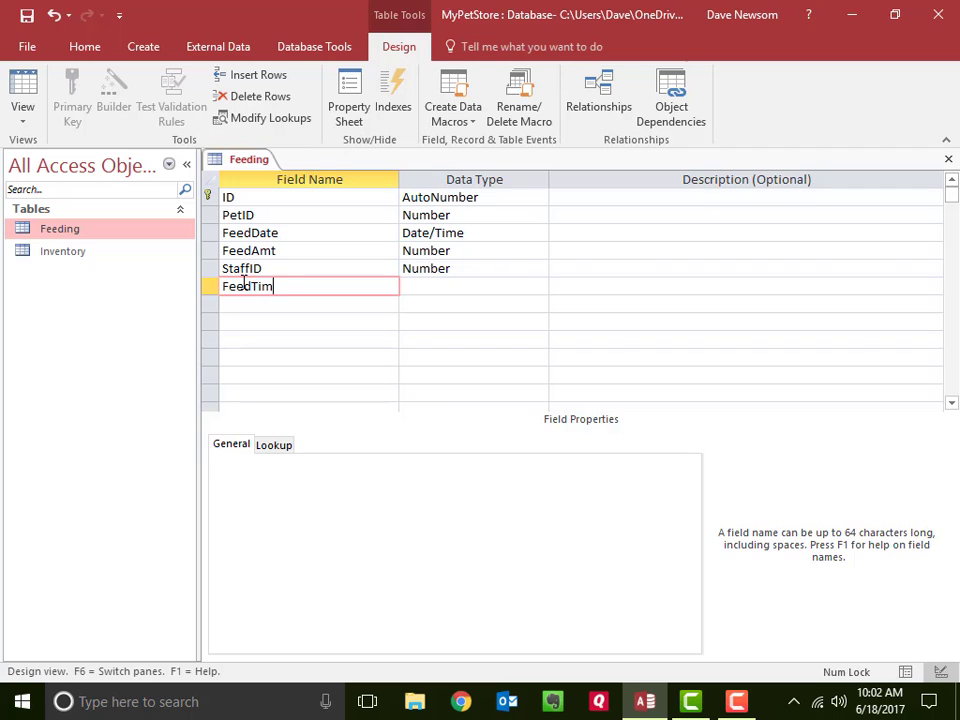
text(e)
key(Tab)
text(d)
key(Tab)
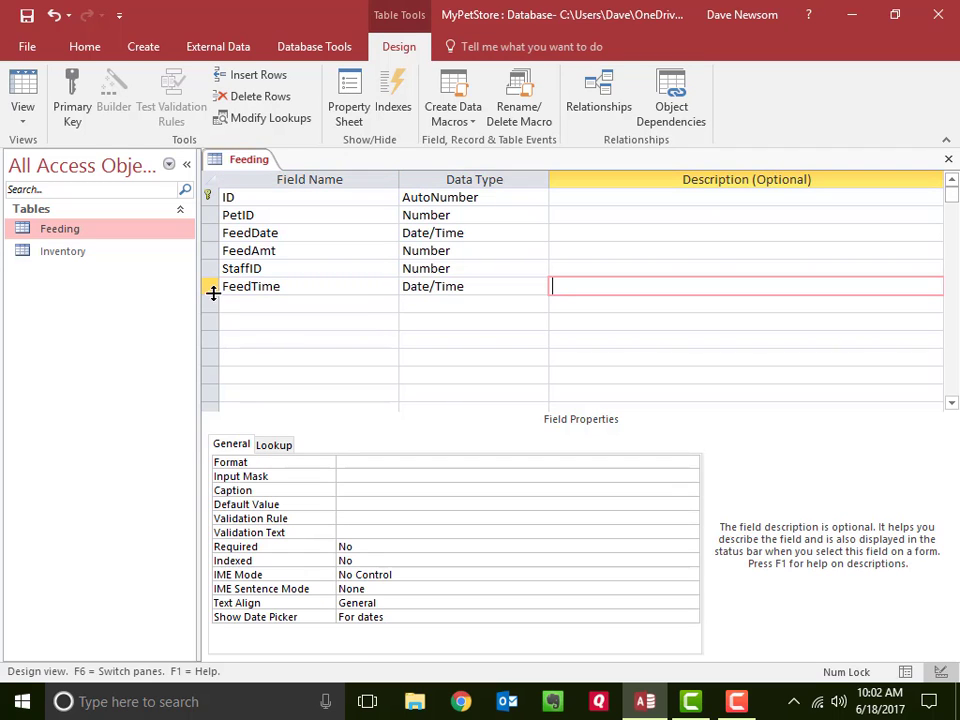
- Move the FeedTime field directly below FeedDate in the Feeding table's field list
click(212, 288)
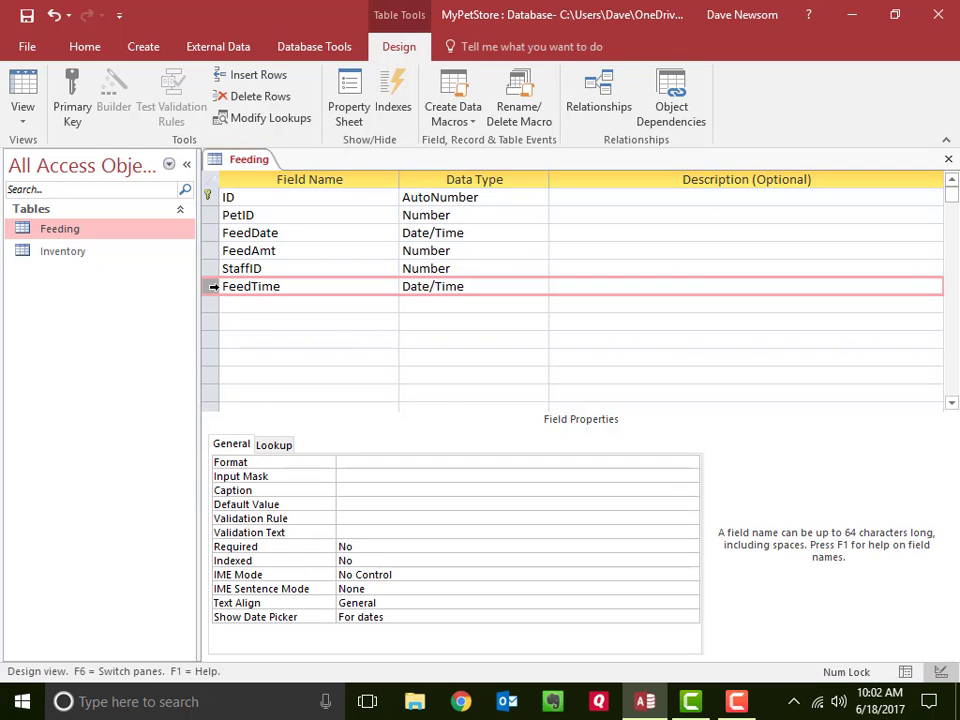
drag(212, 287, 213, 244)
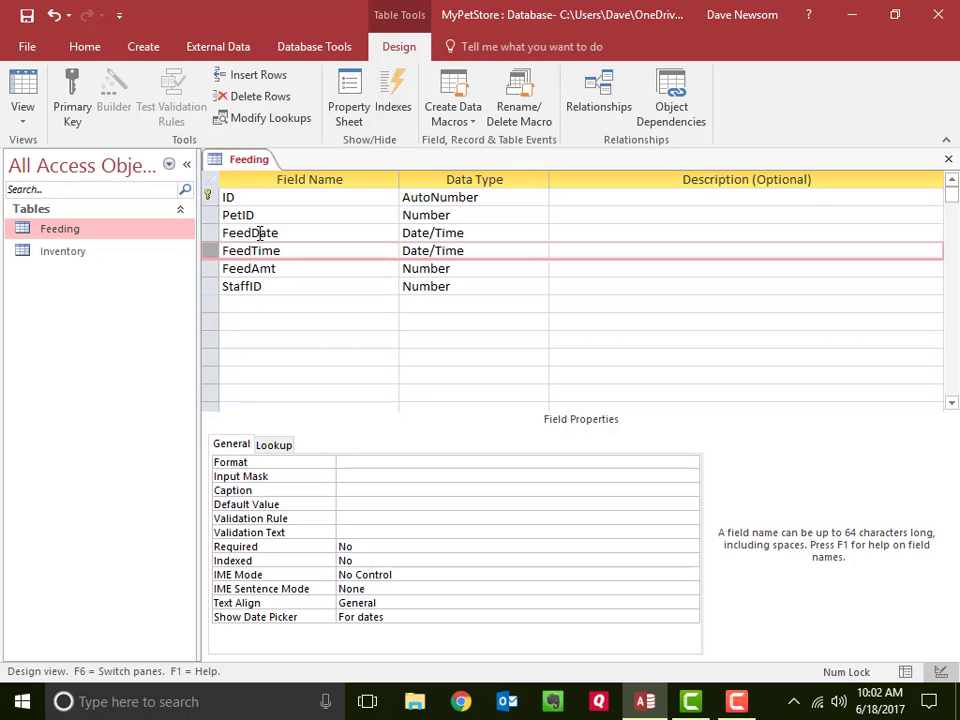
click(287, 234)
click(289, 251)
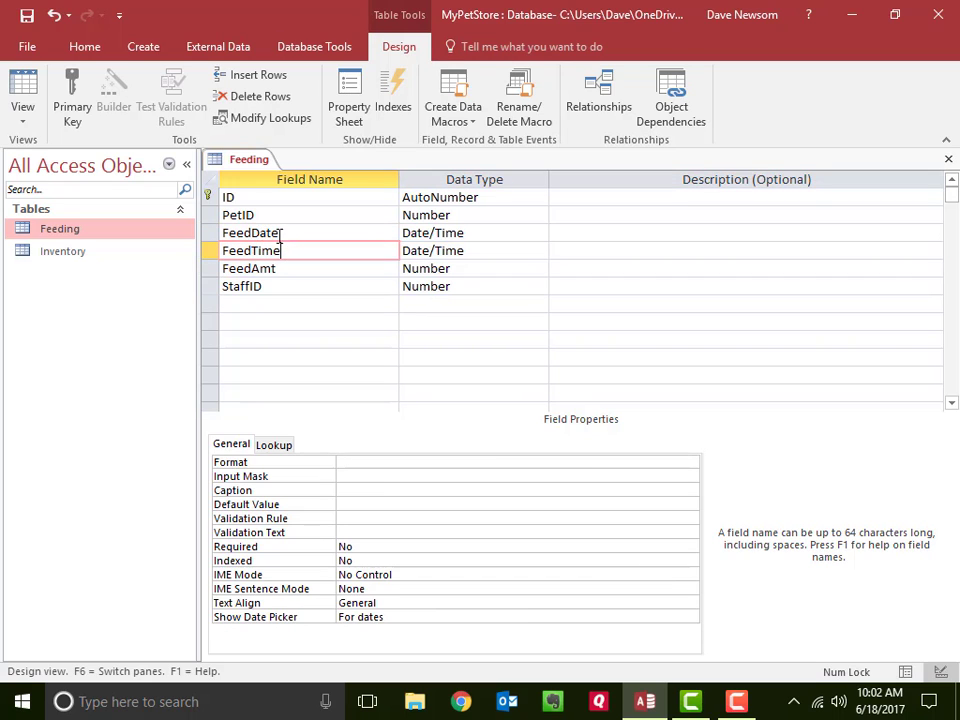
click(274, 209)
click(267, 202)
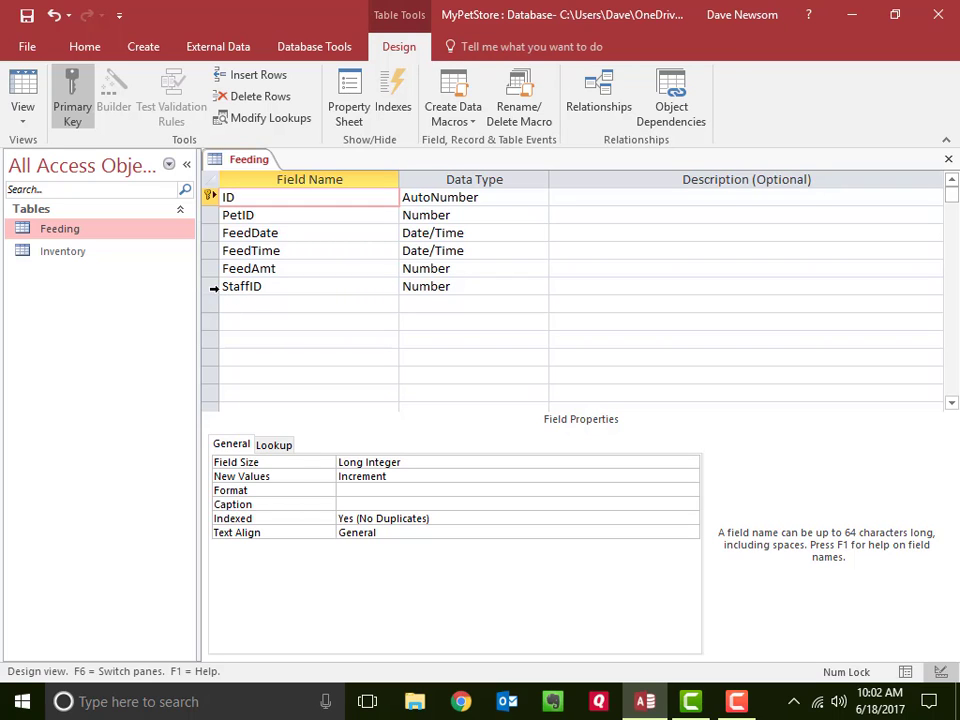
- Move the StaffID field directly below PetID and go through the reordered fields down to FeedAmt
click(213, 287)
drag(213, 288, 213, 240)
click(272, 196)
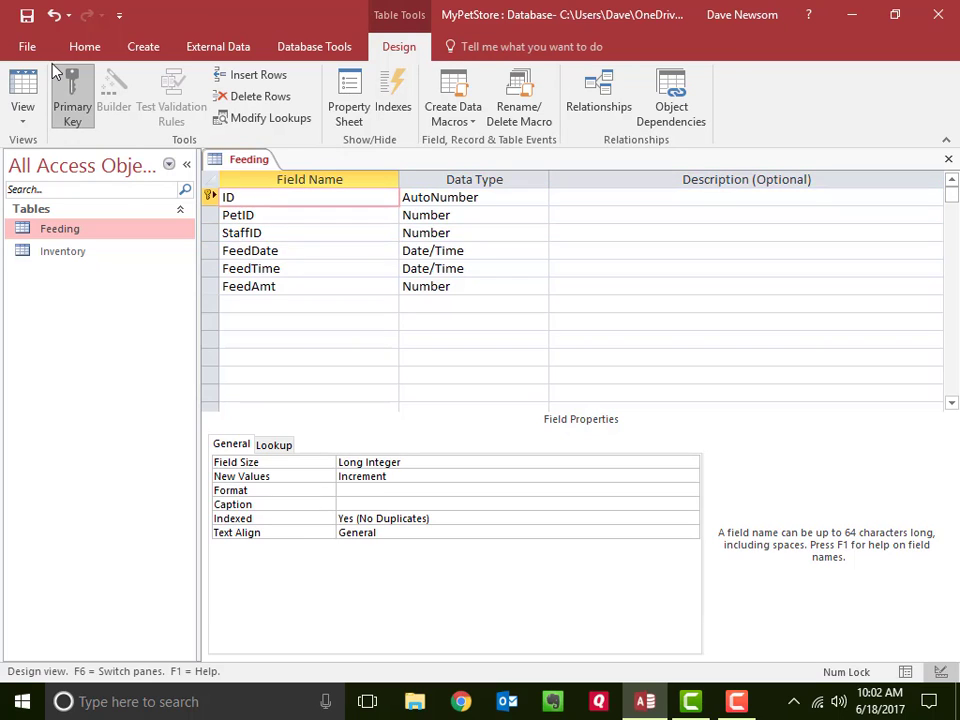
click(269, 215)
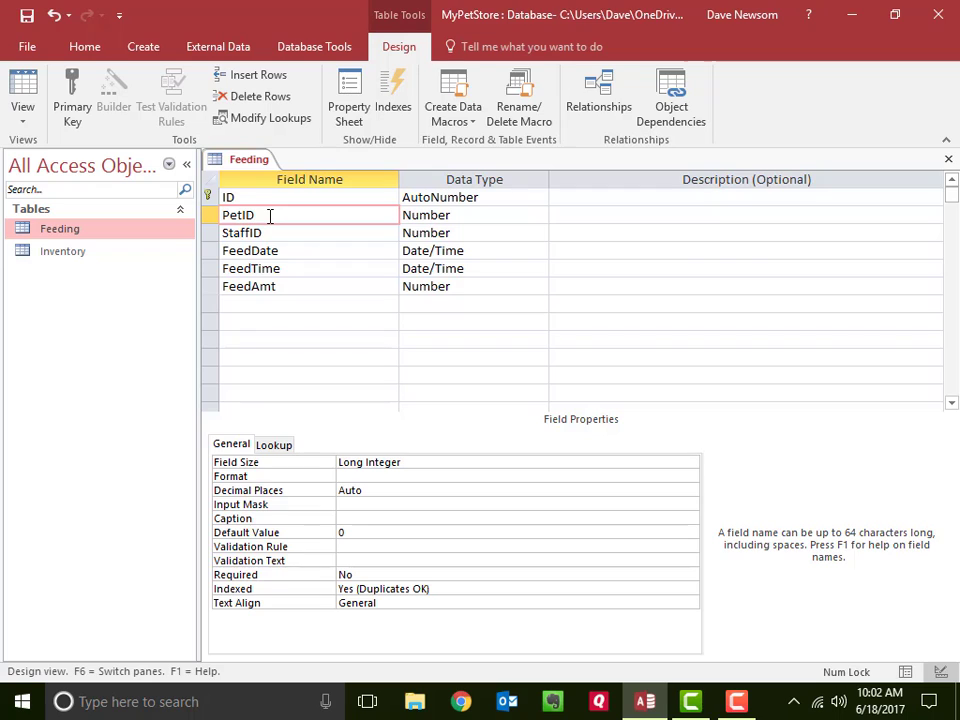
click(274, 231)
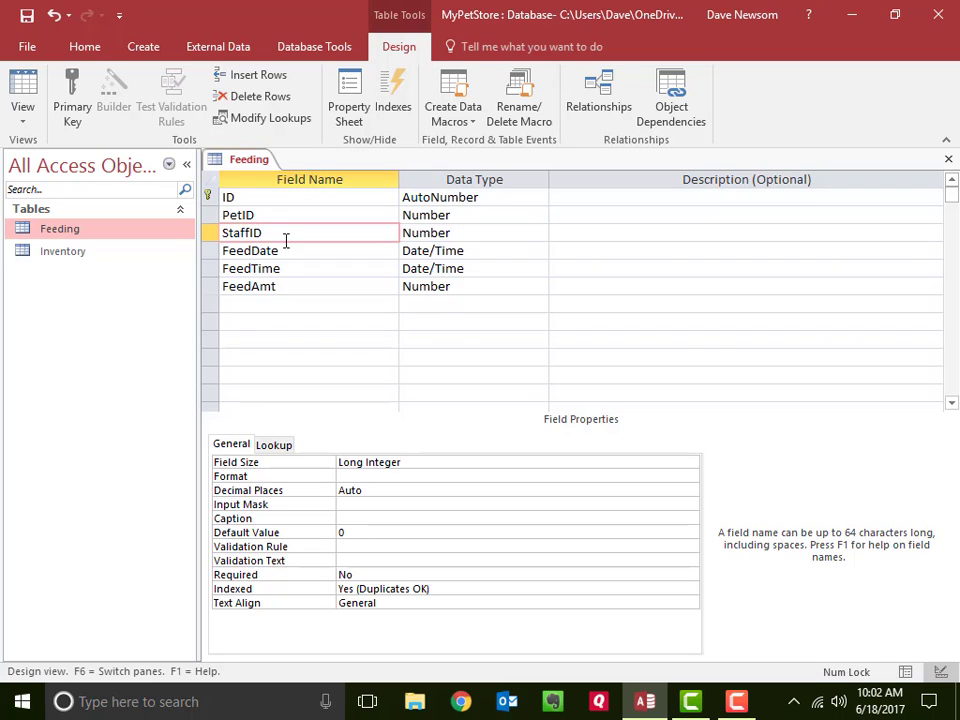
click(292, 250)
click(291, 268)
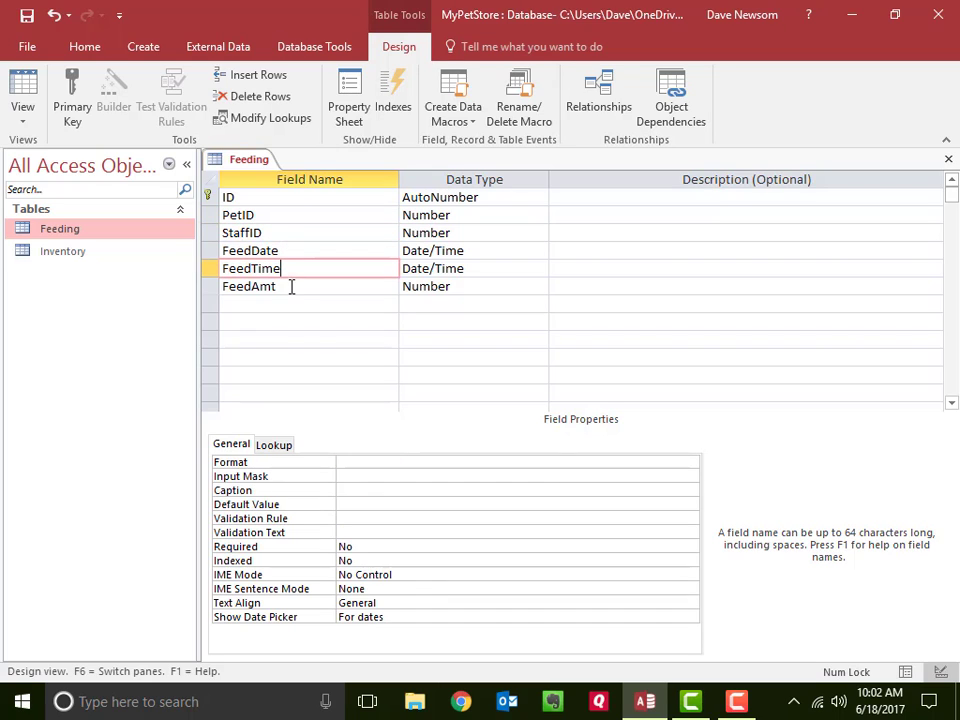
click(290, 287)
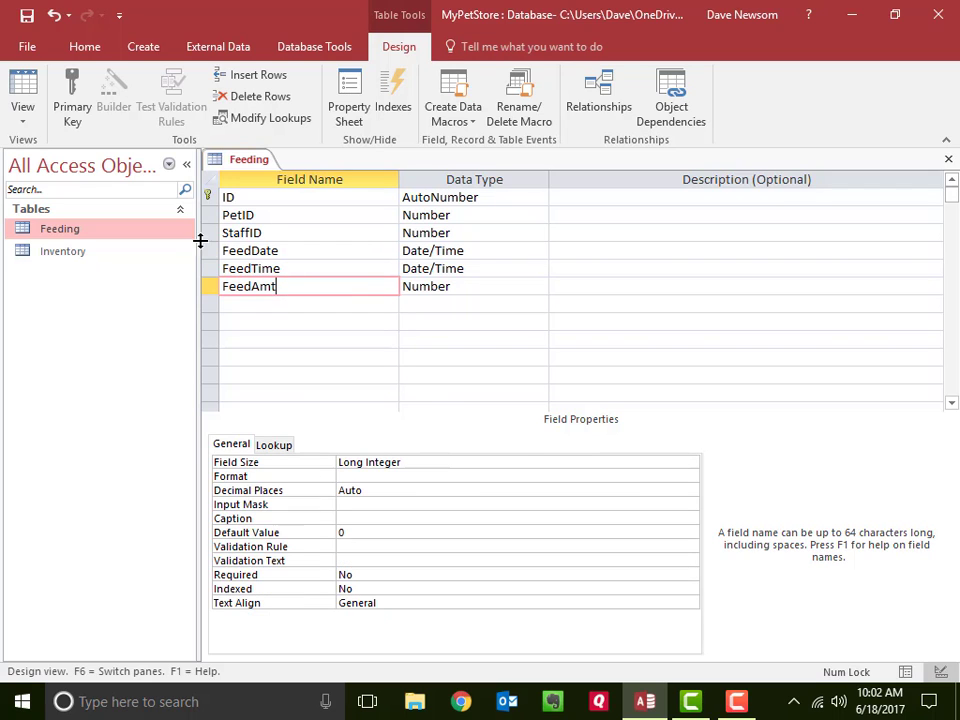
- Save the Feeding table's design and show the table in Datasheet view
click(27, 18)
click(21, 100)
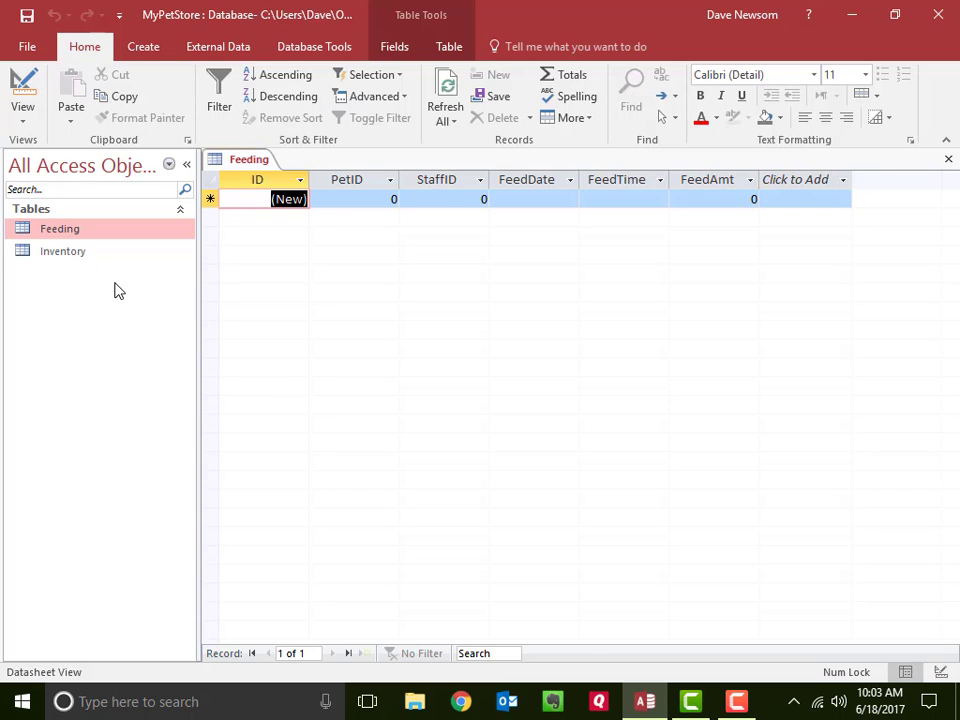
- Open the Inventory table to look at its pet IDs, and return to the Feeding datasheet
click(80, 258)
double_click(80, 258)
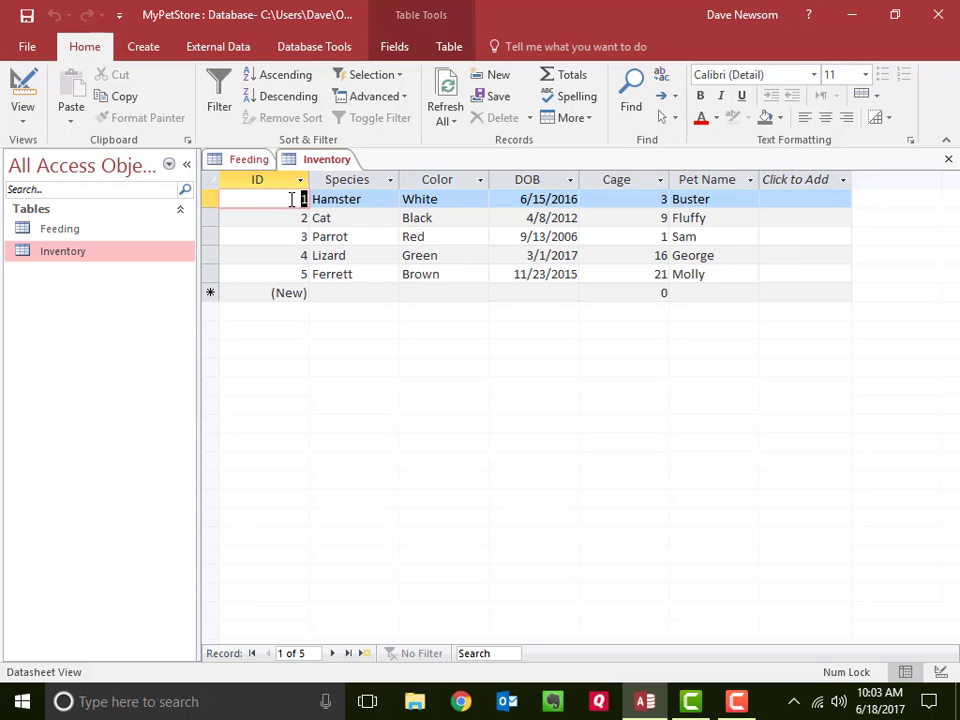
click(249, 160)
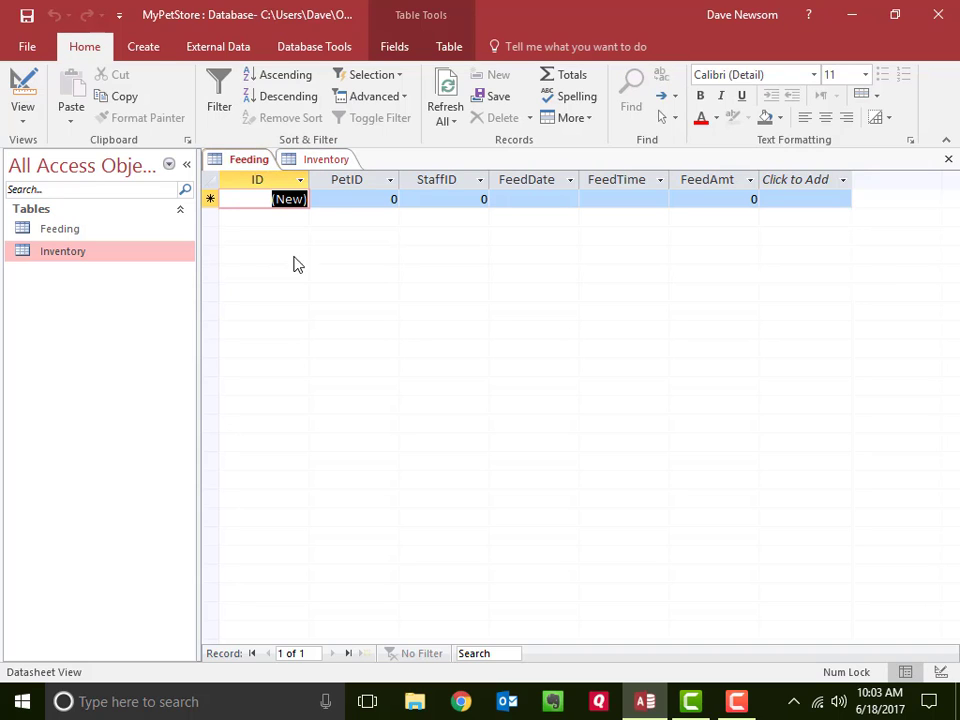
- Start a Feeding record with PetID 1, StaffID 1 and today's date, 6/18/2017, as the FeedDate
key(Tab)
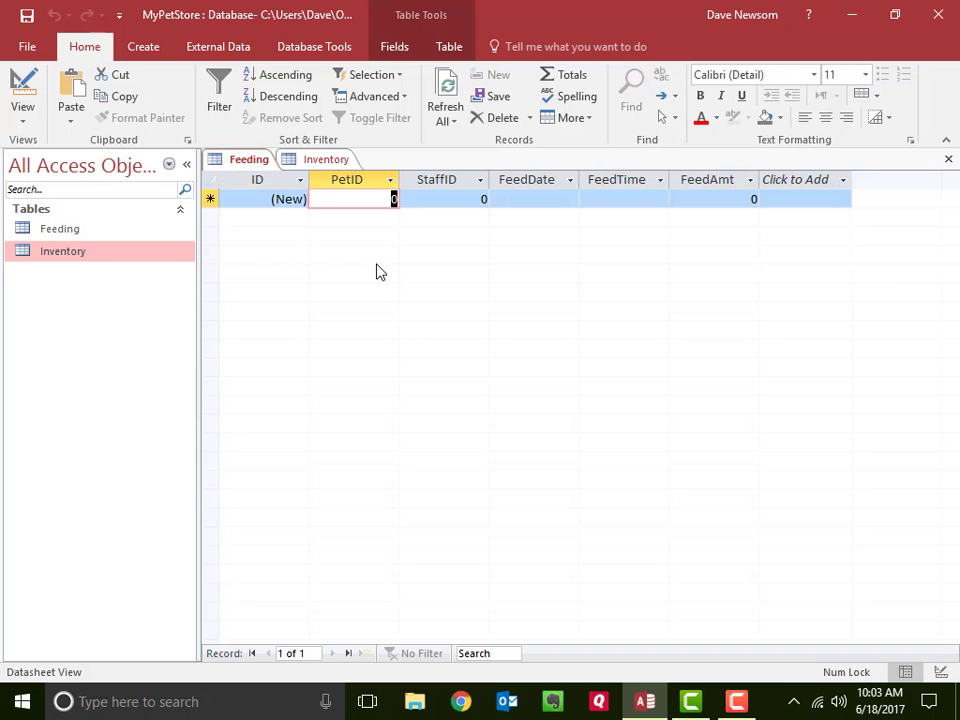
text(1)
key(Tab)
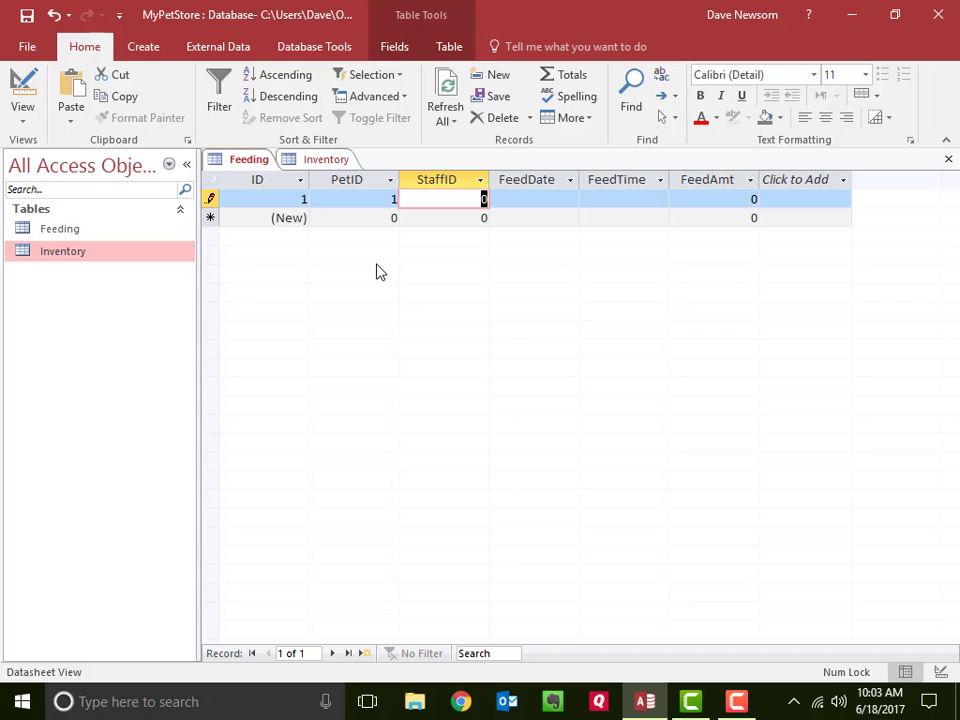
text(1)
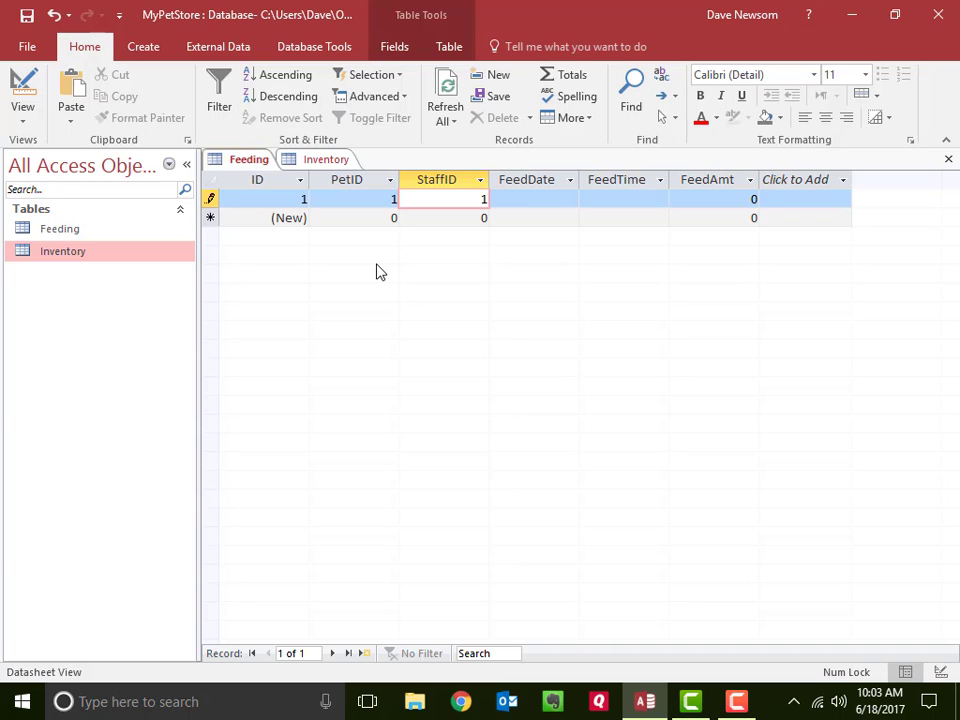
key(Tab)
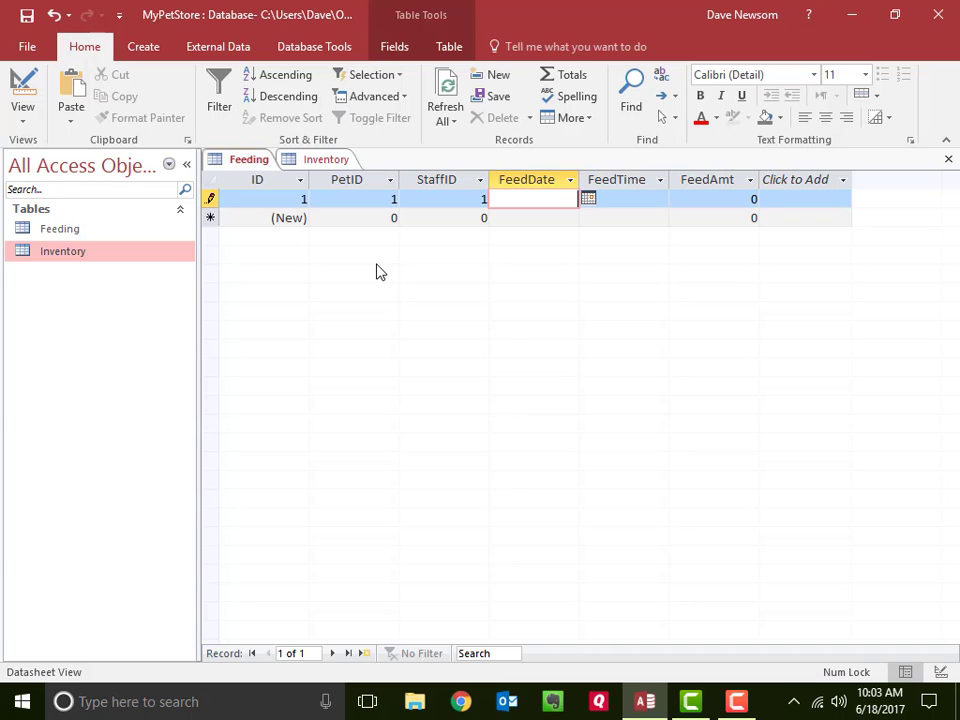
click(589, 200)
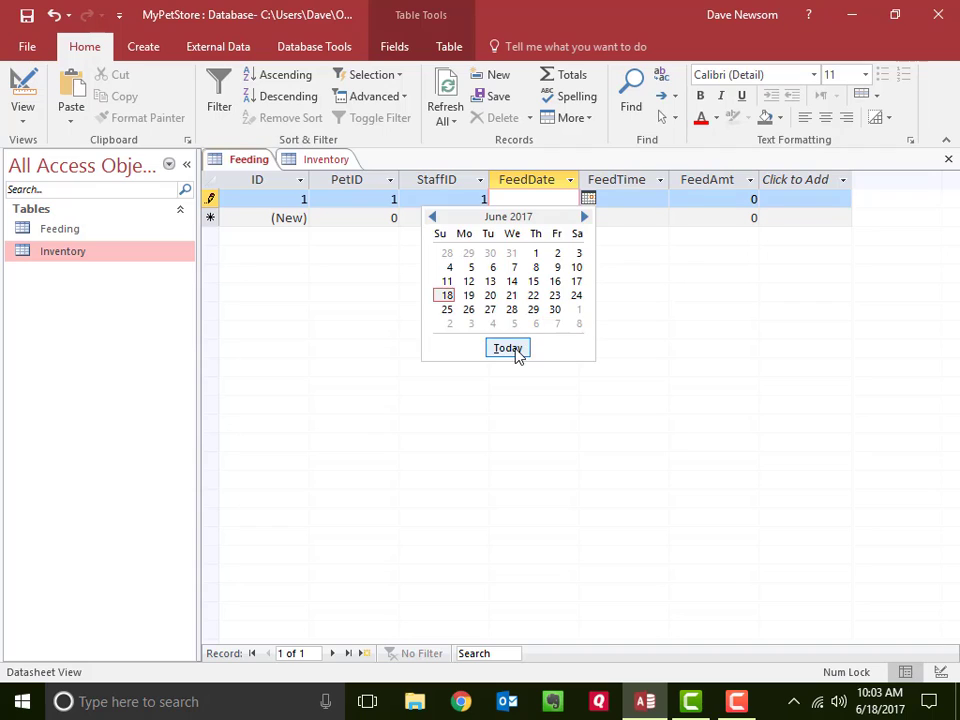
click(515, 350)
key(Tab)
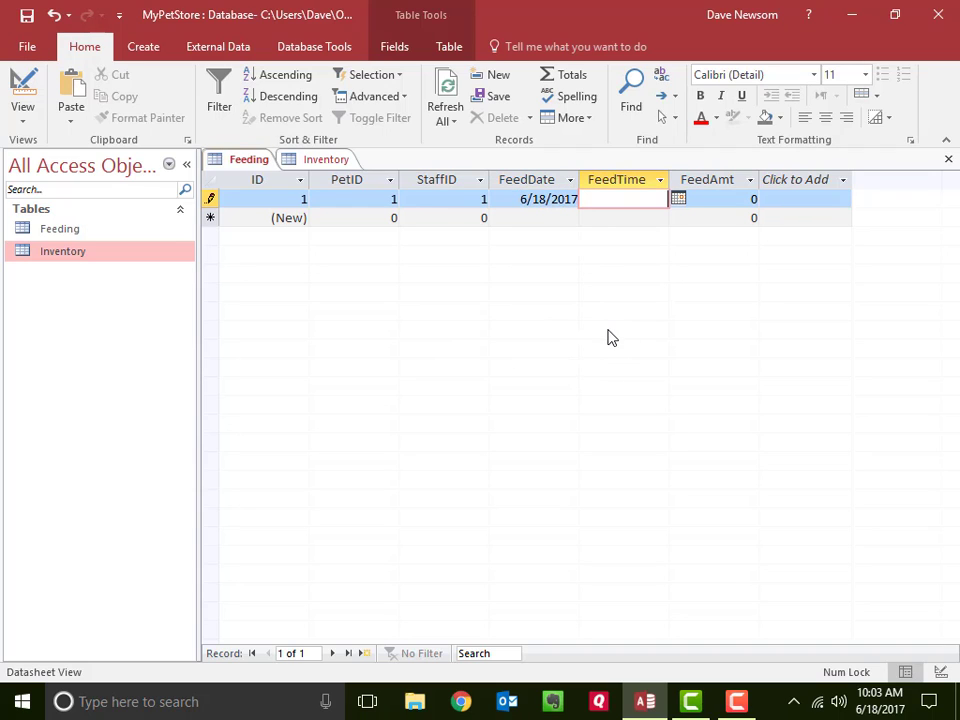
- Try filling the record's FeedTime with today's date from the date picker
click(679, 200)
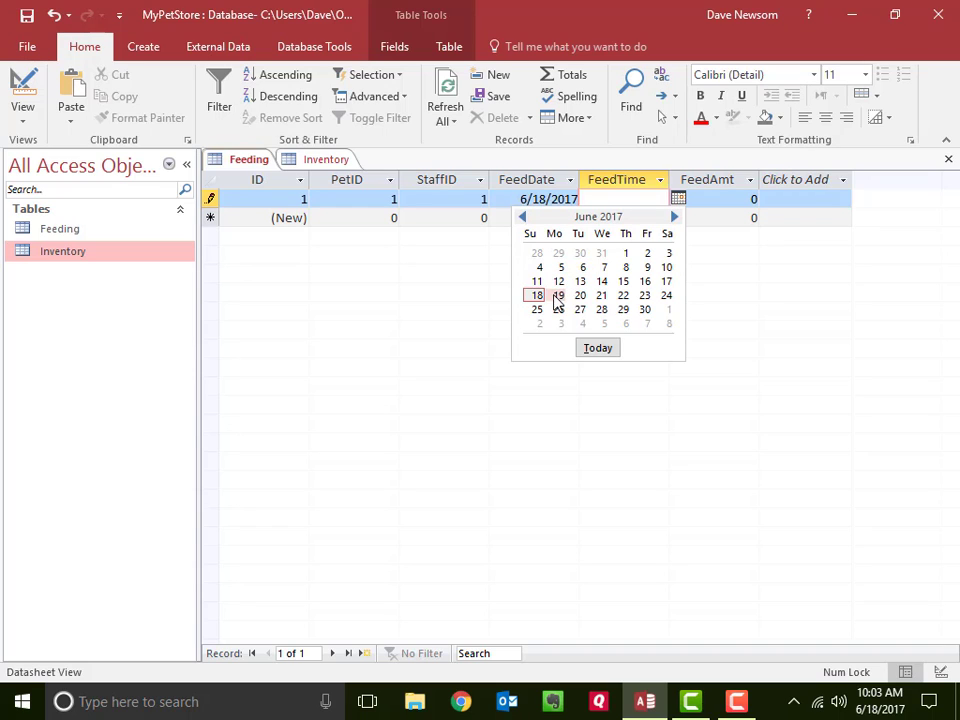
click(597, 347)
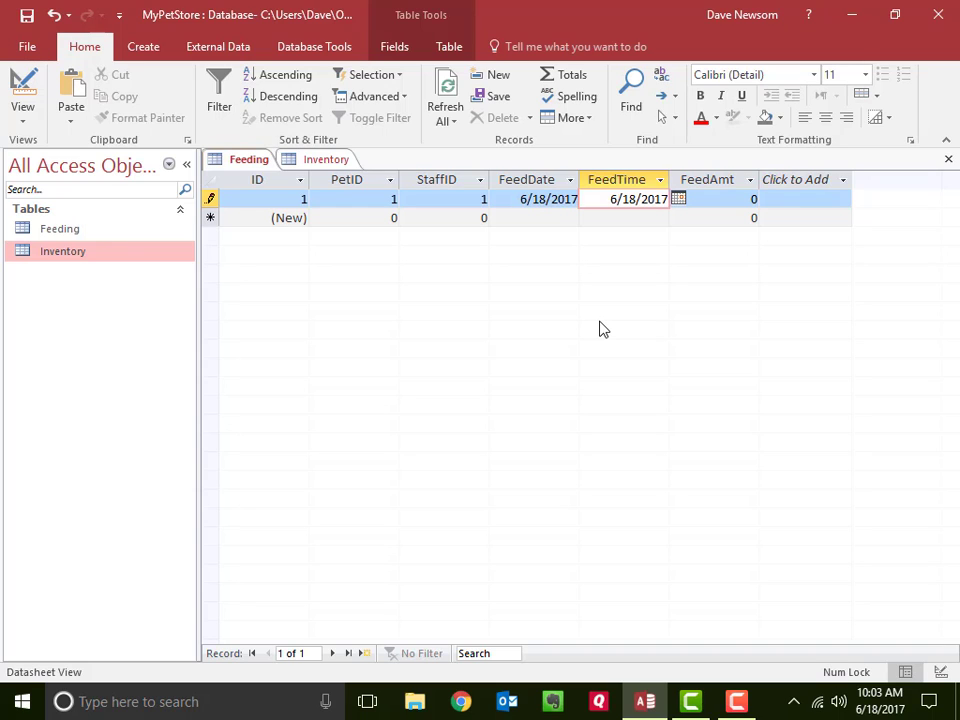
key(shift+Tab)
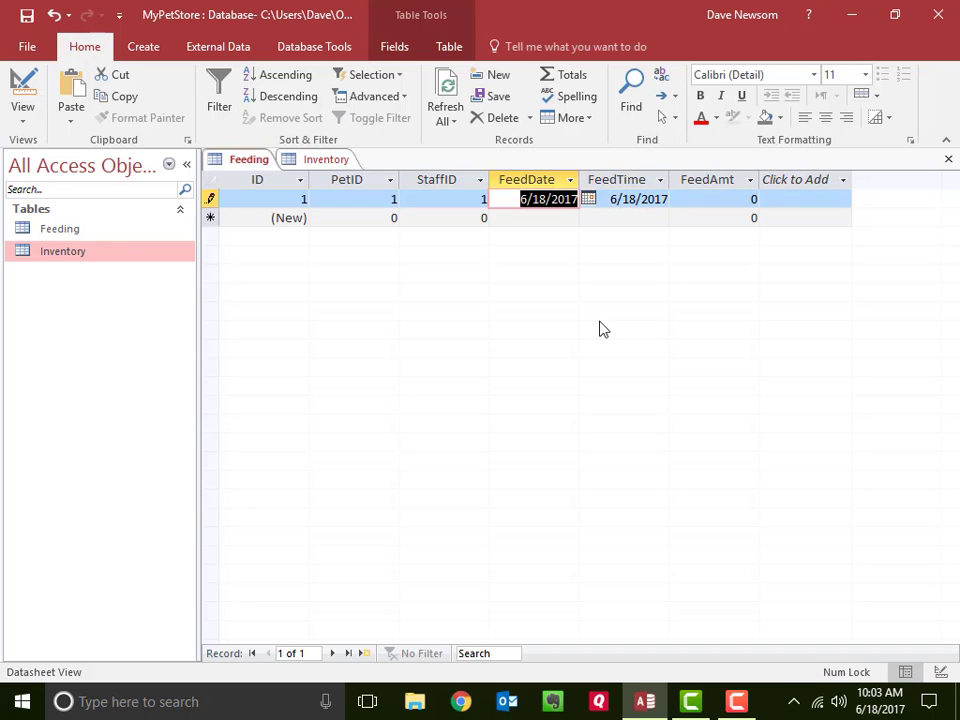
key(Tab)
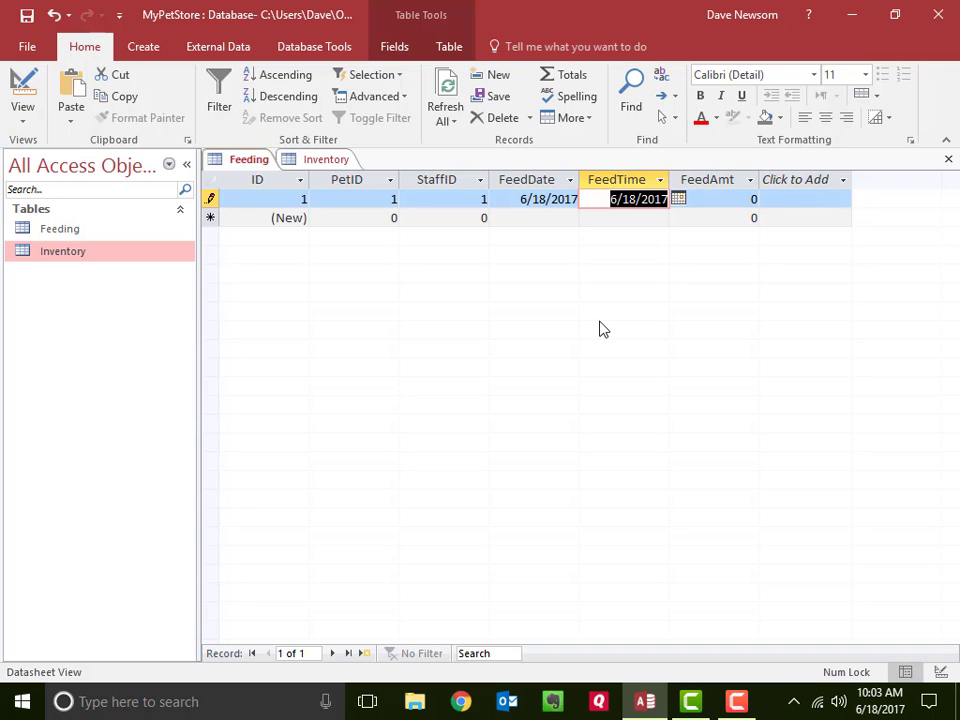
- Set the record's FeedTime to 12:00 and its FeedAmt to 1, and complete the record
text(12)
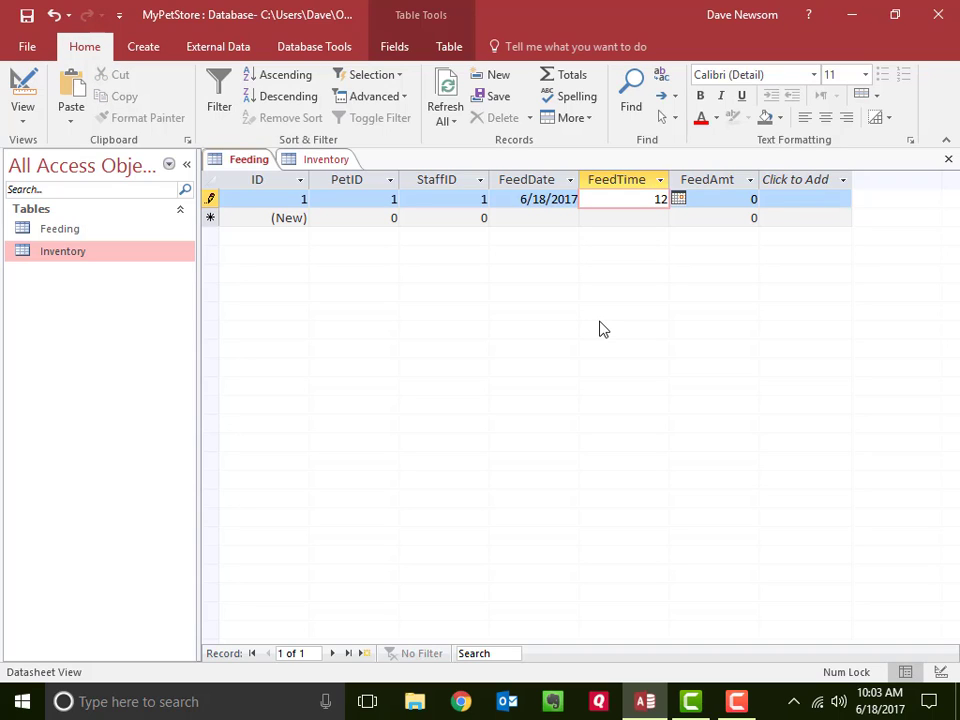
text(:00)
key(Tab)
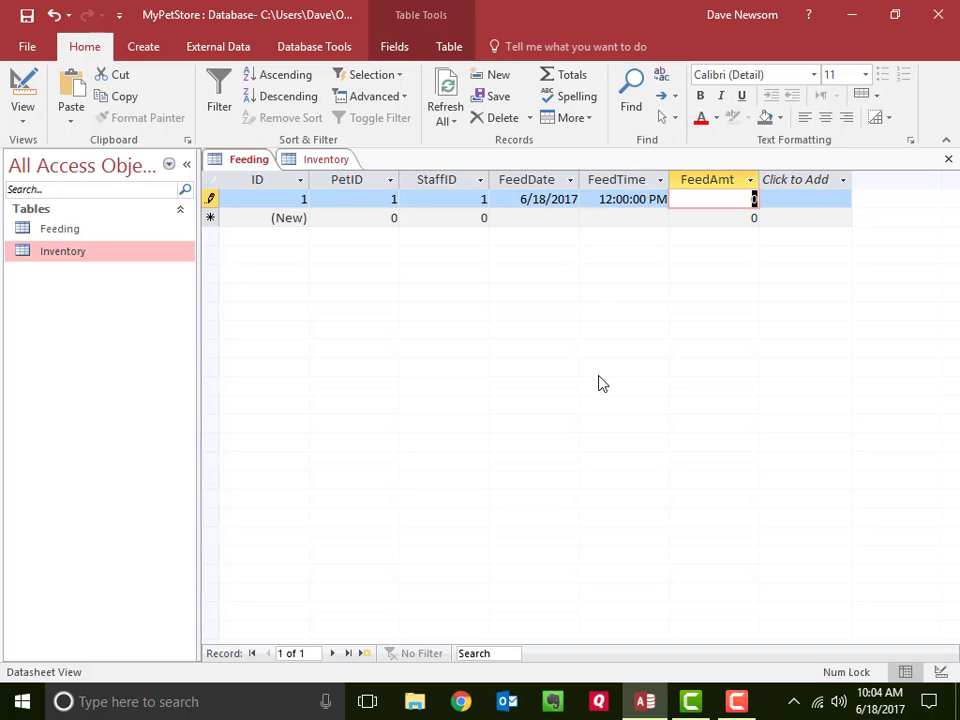
text(1)
key(Return)
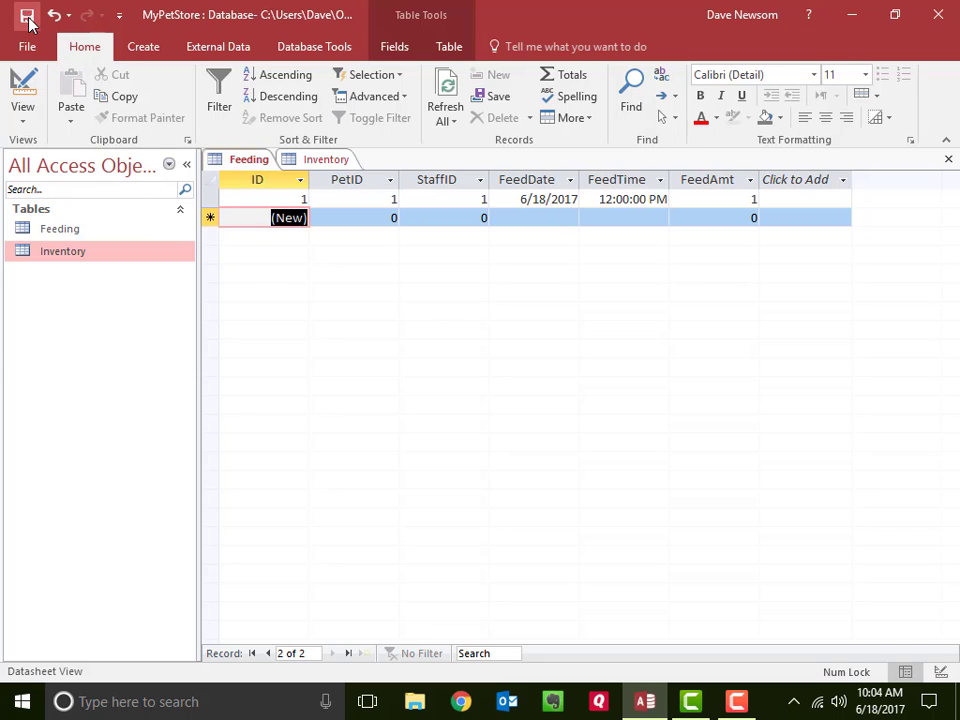
- Add a field named FeedUnit below FeedAmt in the Feeding table's Design view
click(21, 82)
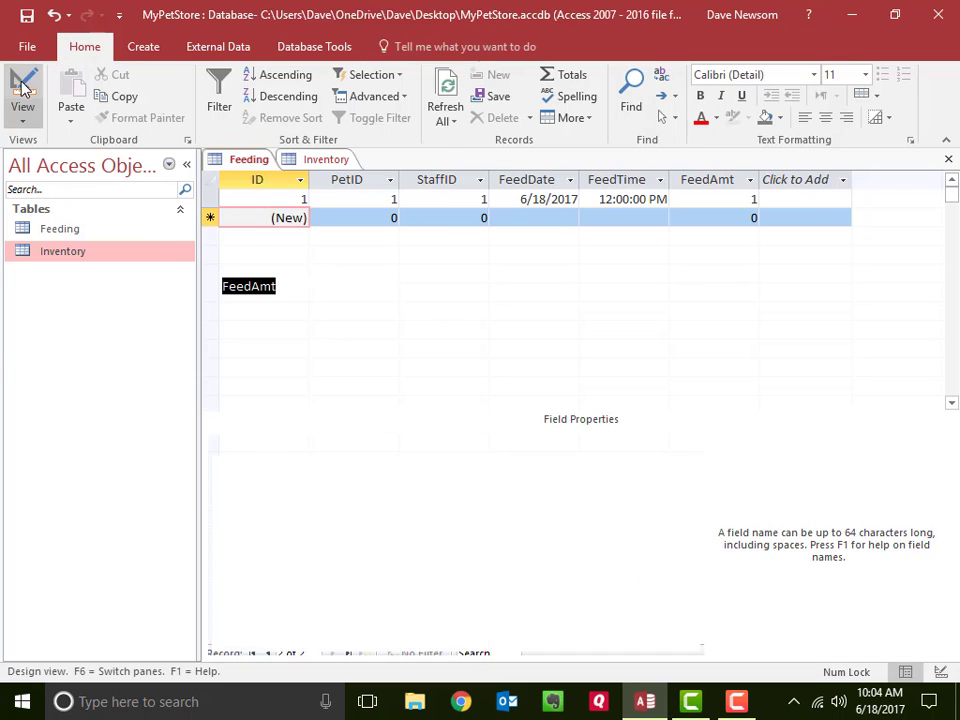
click(240, 303)
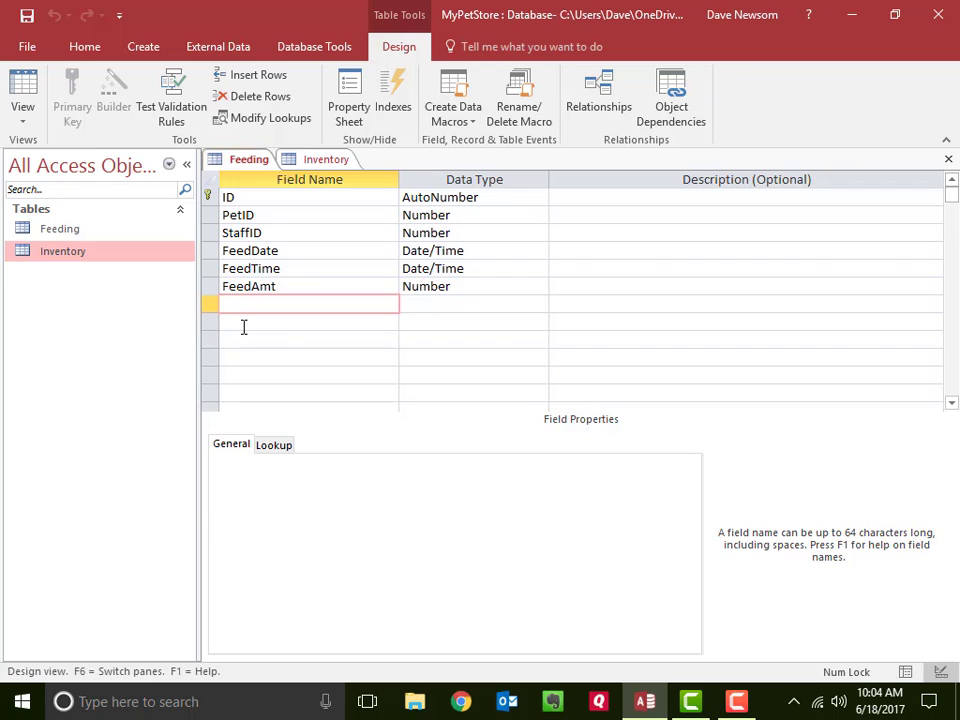
text(FeedUnit)
key(Tab)
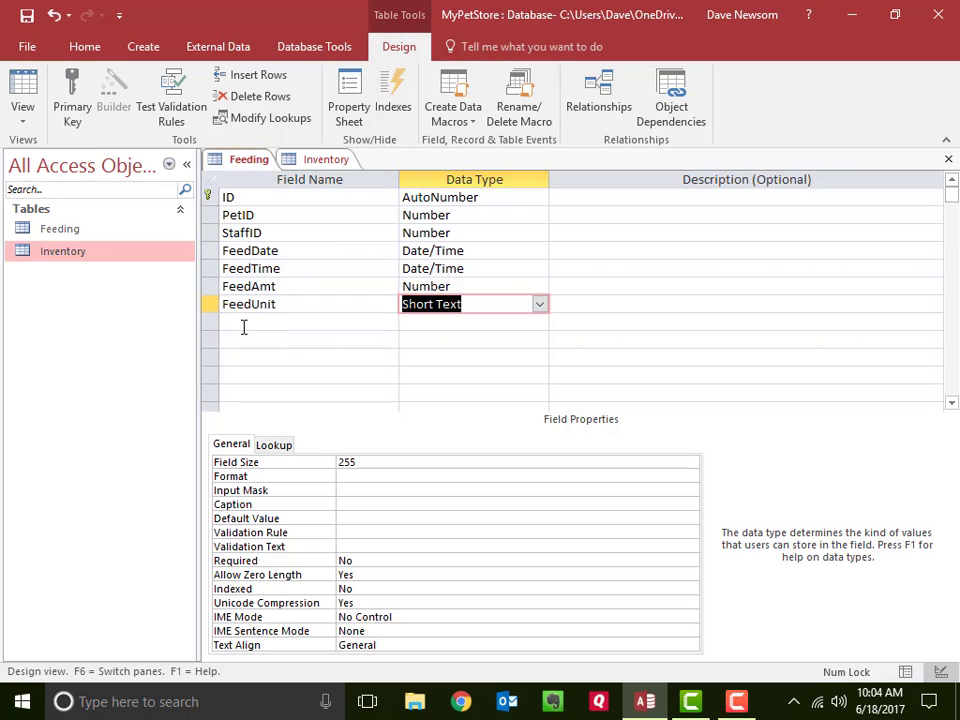
text(n)
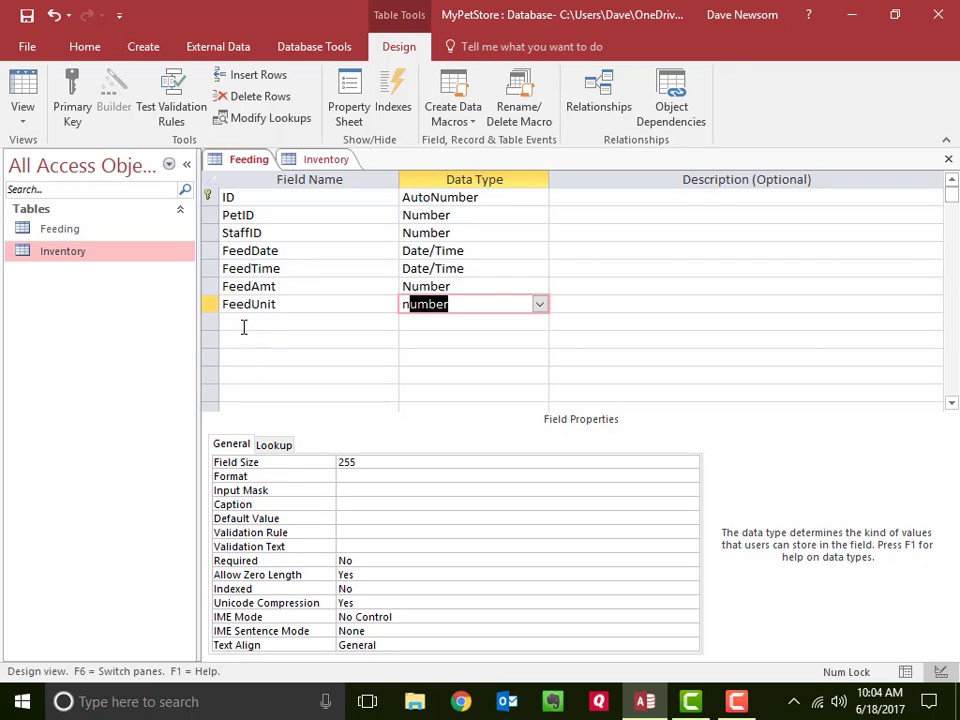
key(BackSpace)
key(BackSpace)
key(Tab)
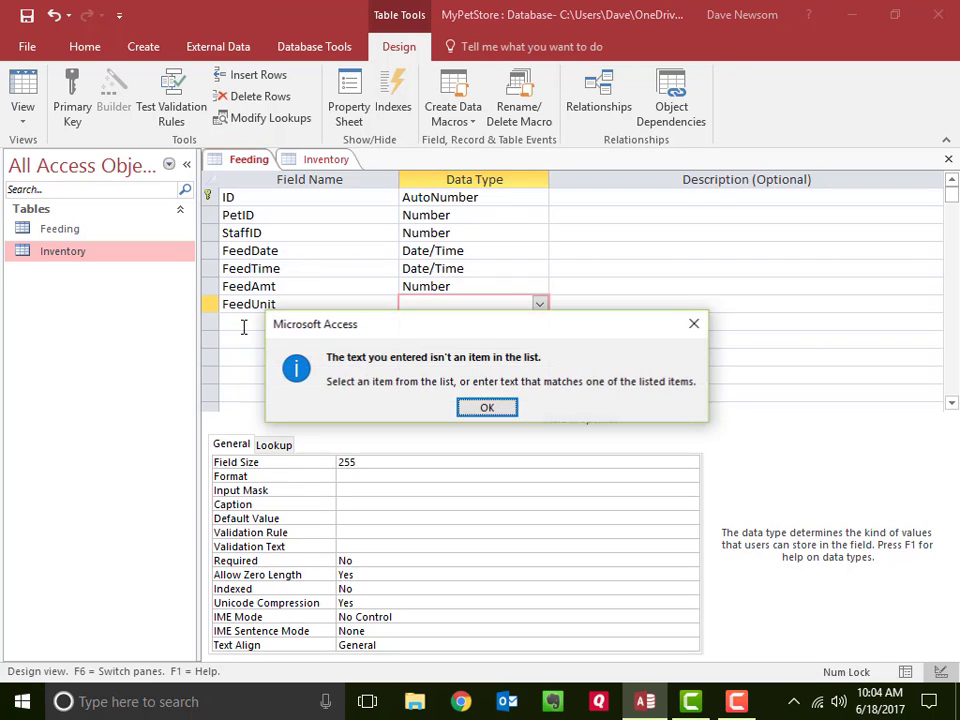
click(494, 408)
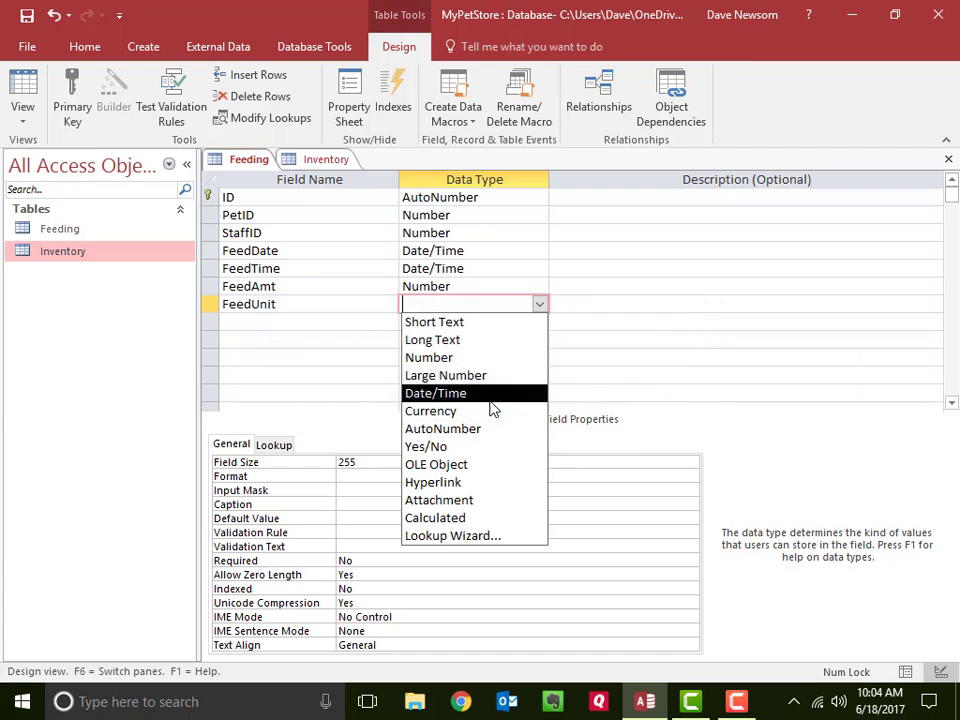
- Choose Short Text as the FeedUnit field's data type and save the Feeding table's design
click(468, 323)
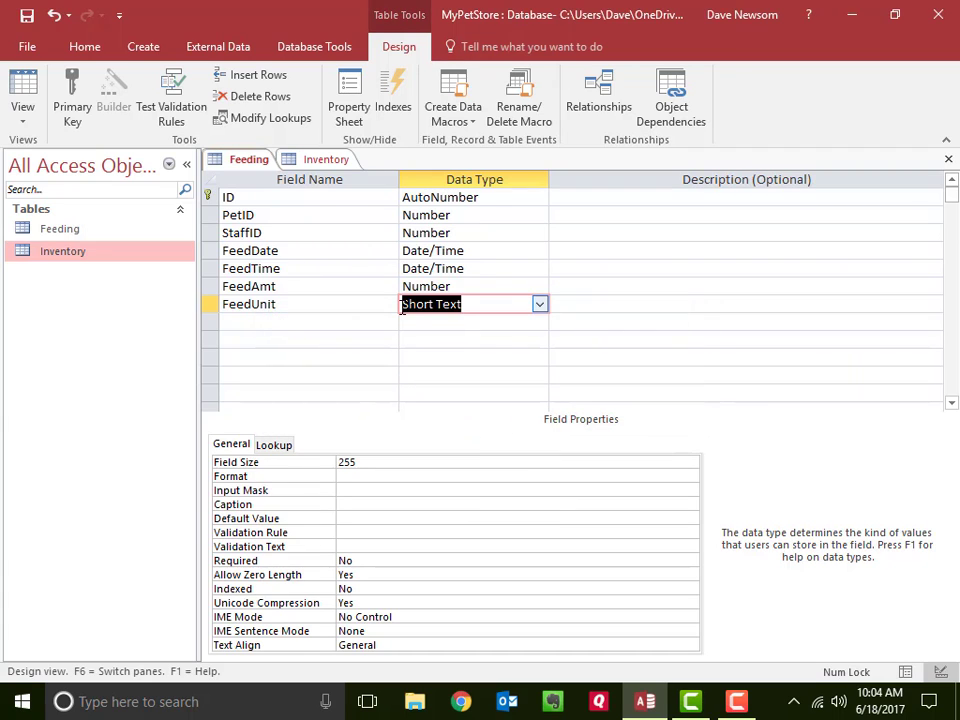
key(Tab)
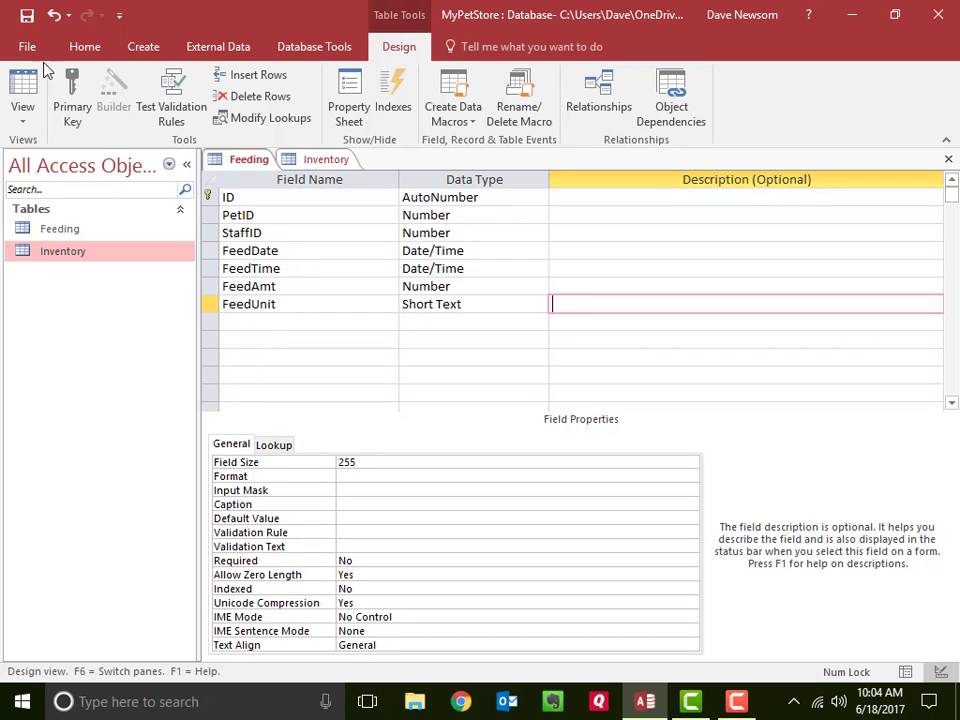
click(27, 14)
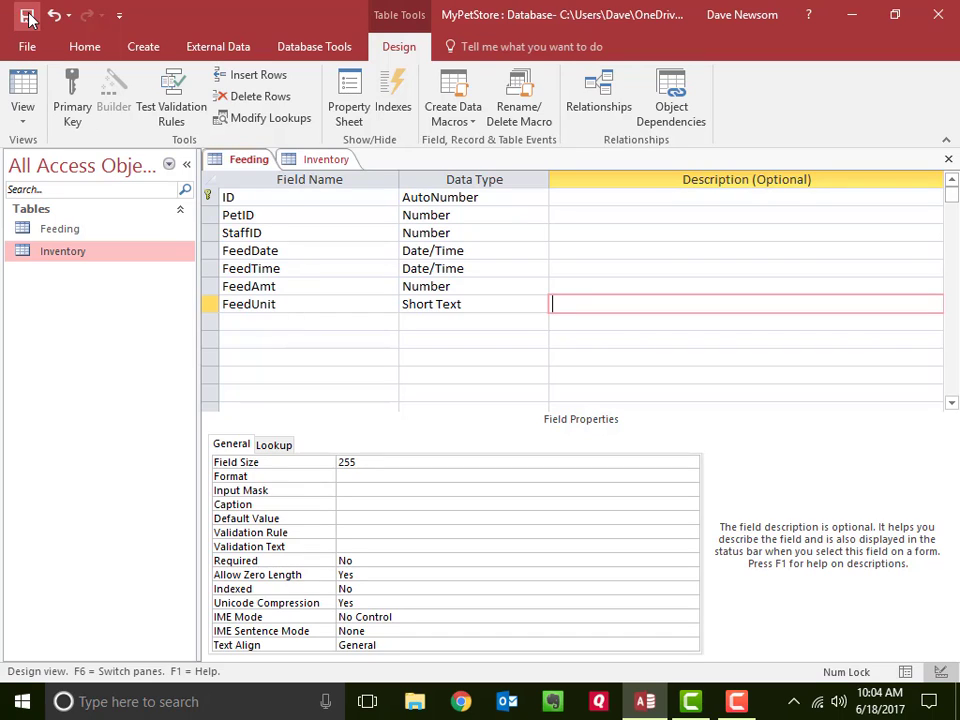
- Set the first feeding record's FeedUnit to Cup in Datasheet view and complete the record
click(27, 90)
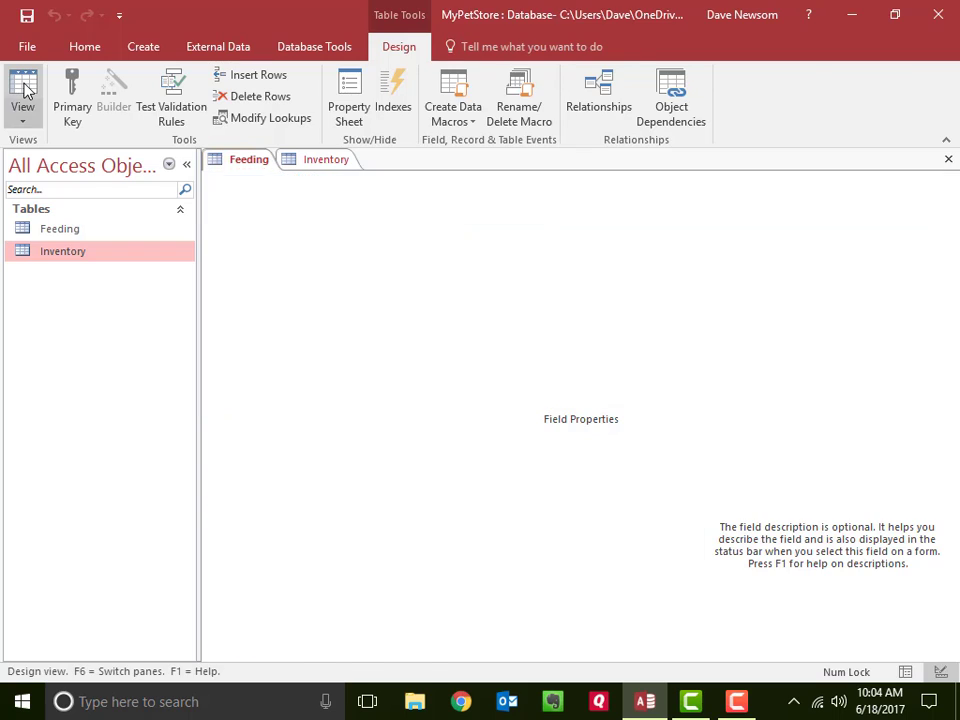
click(713, 200)
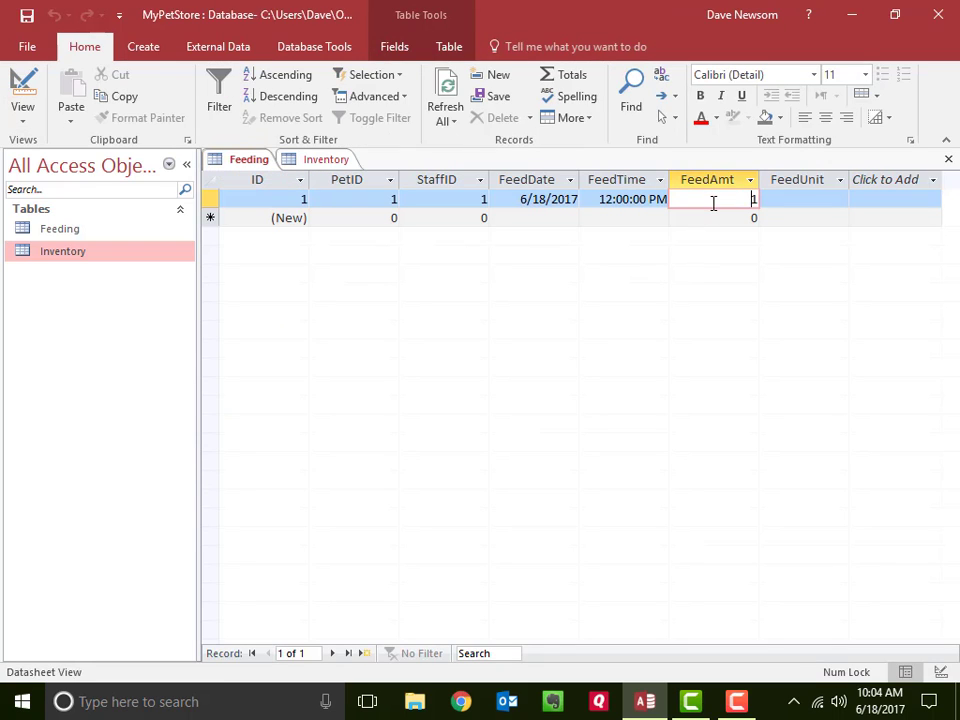
key(Tab)
text(C)
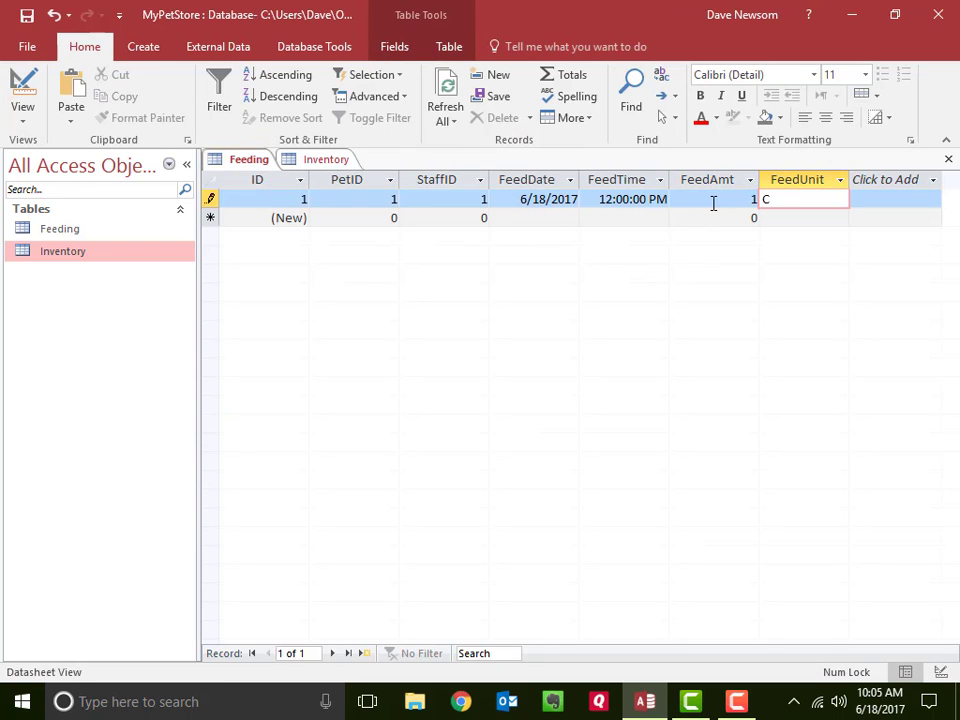
text(up)
key(shift+Tab)
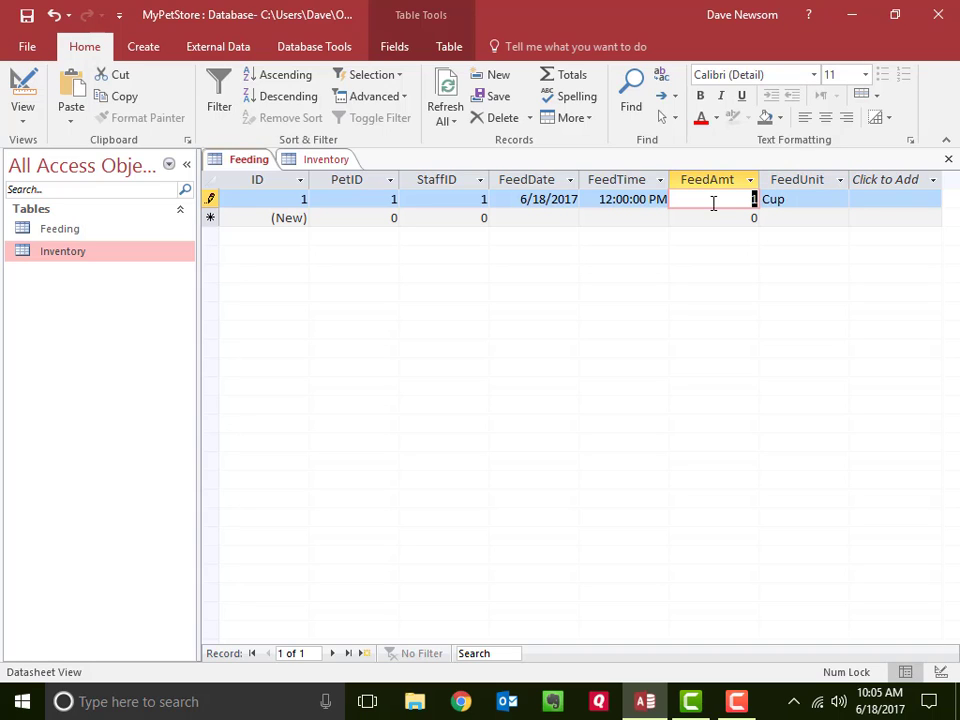
click(802, 199)
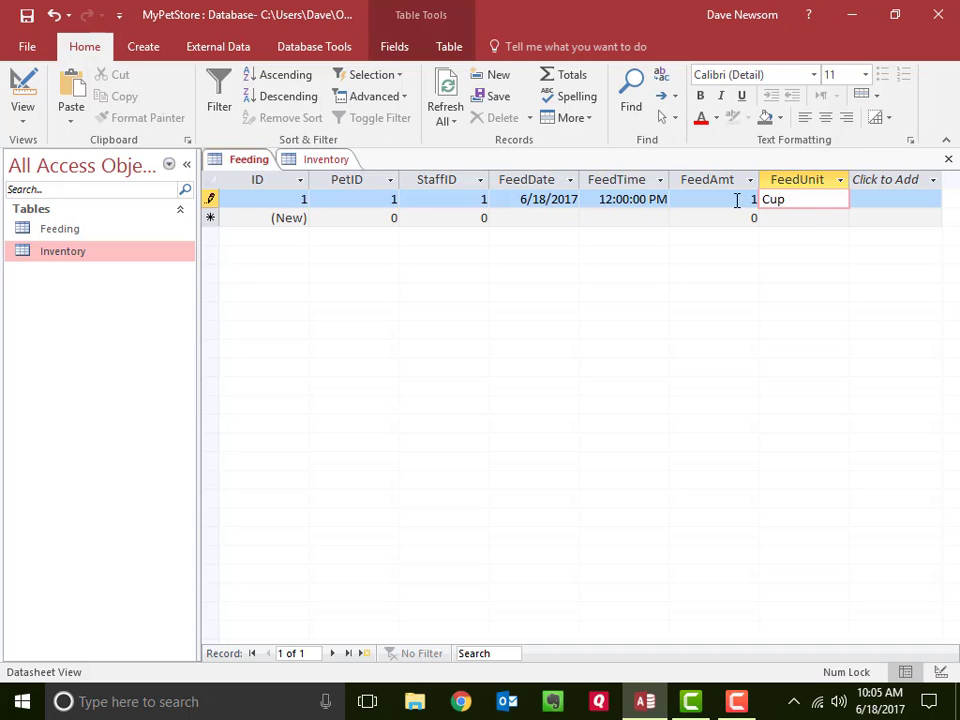
key(Tab)
key(Tab)
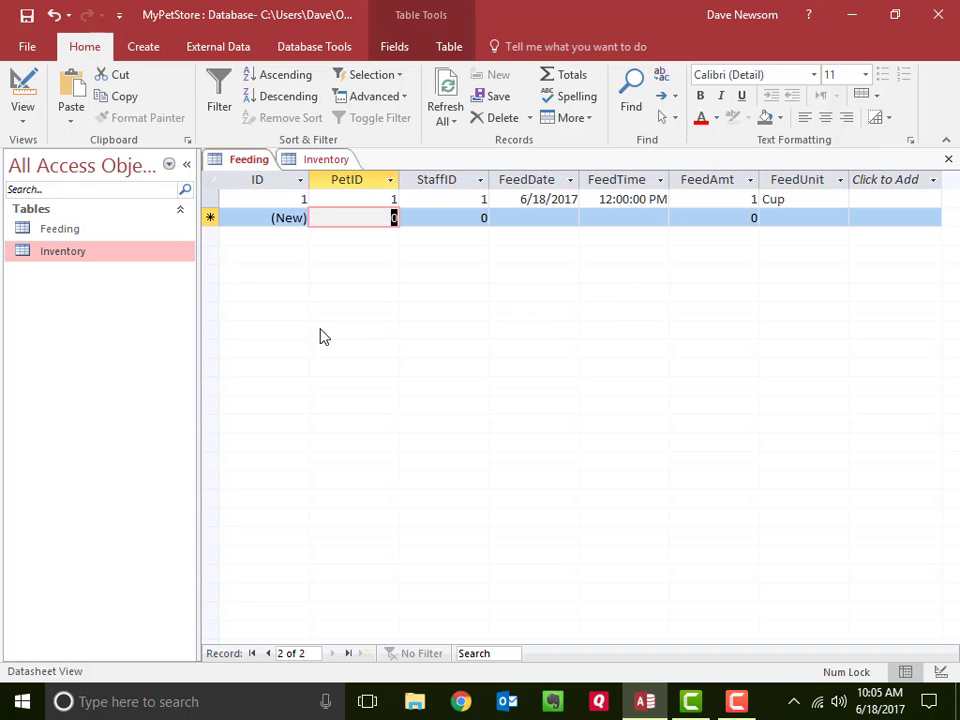
- Check the pet IDs in the Inventory table and start a second Feeding record with PetID 2, StaffID 1 and FeedDate 6/18/2017
click(296, 165)
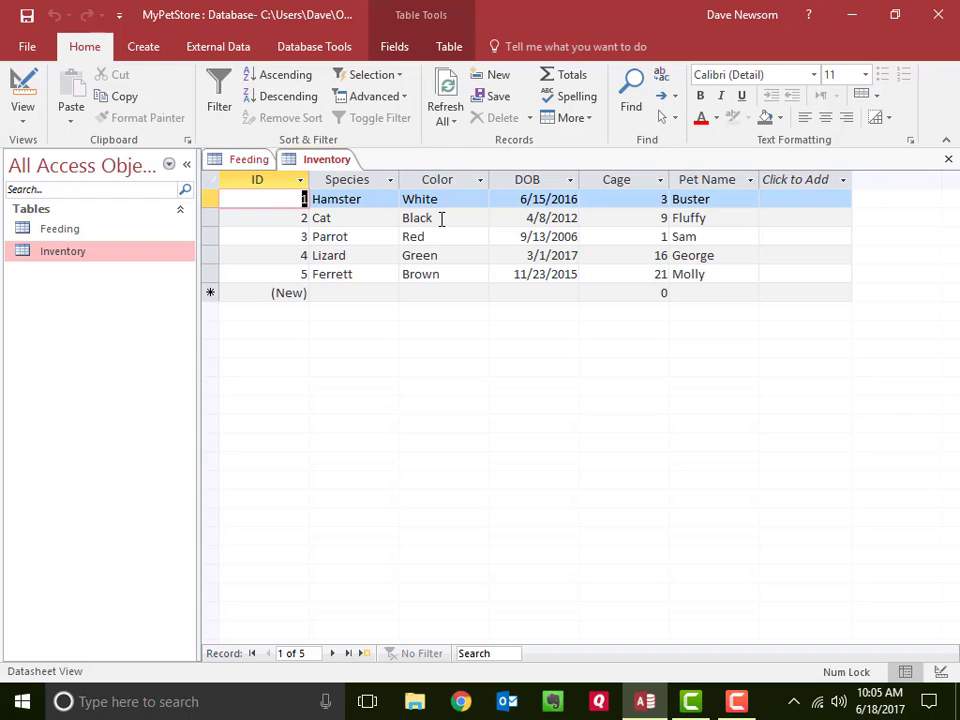
click(250, 162)
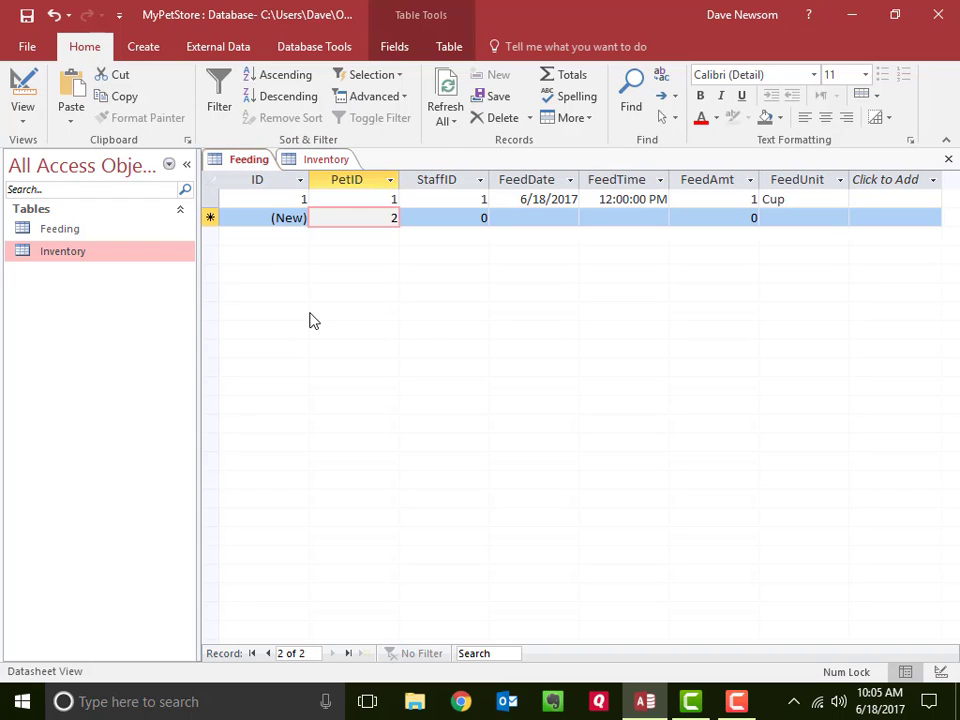
text(2)
key(Tab)
text(1)
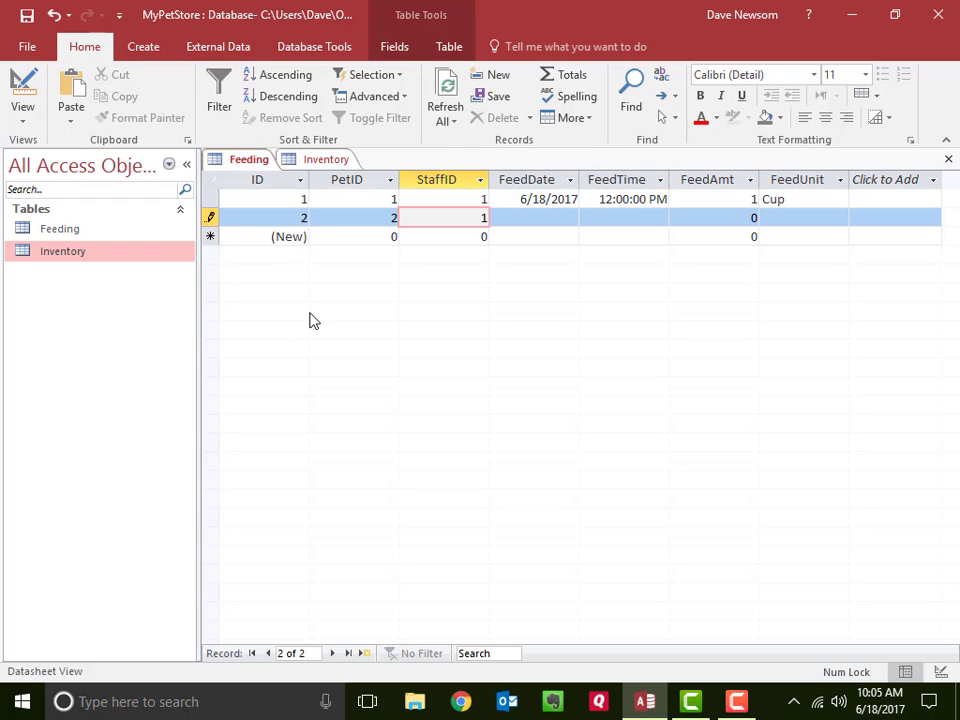
key(Tab)
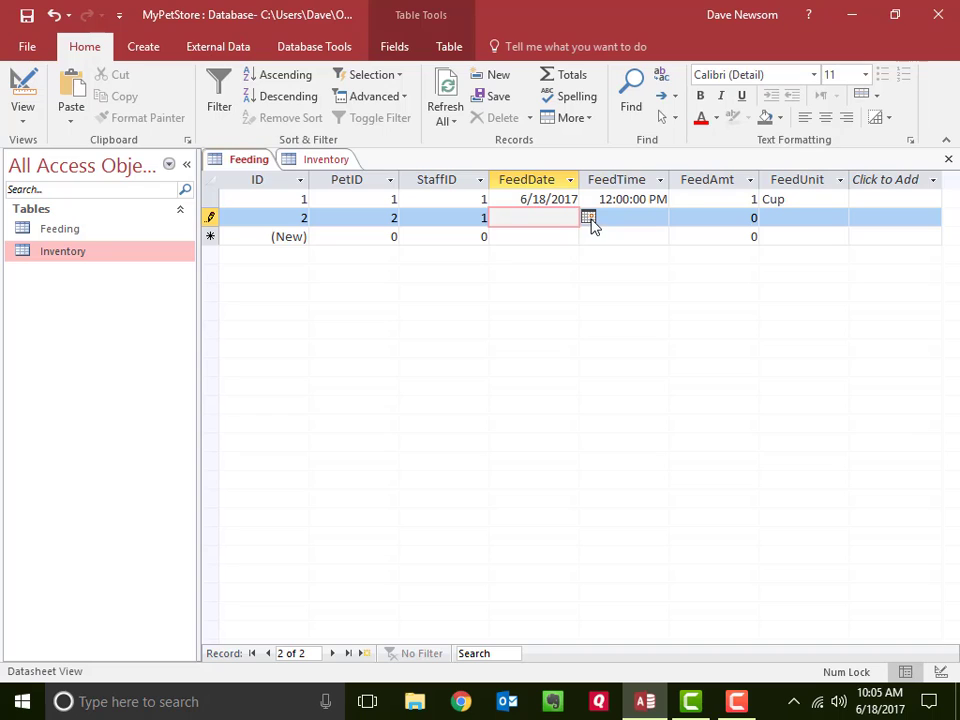
text(6/18/2017)
key(Tab)
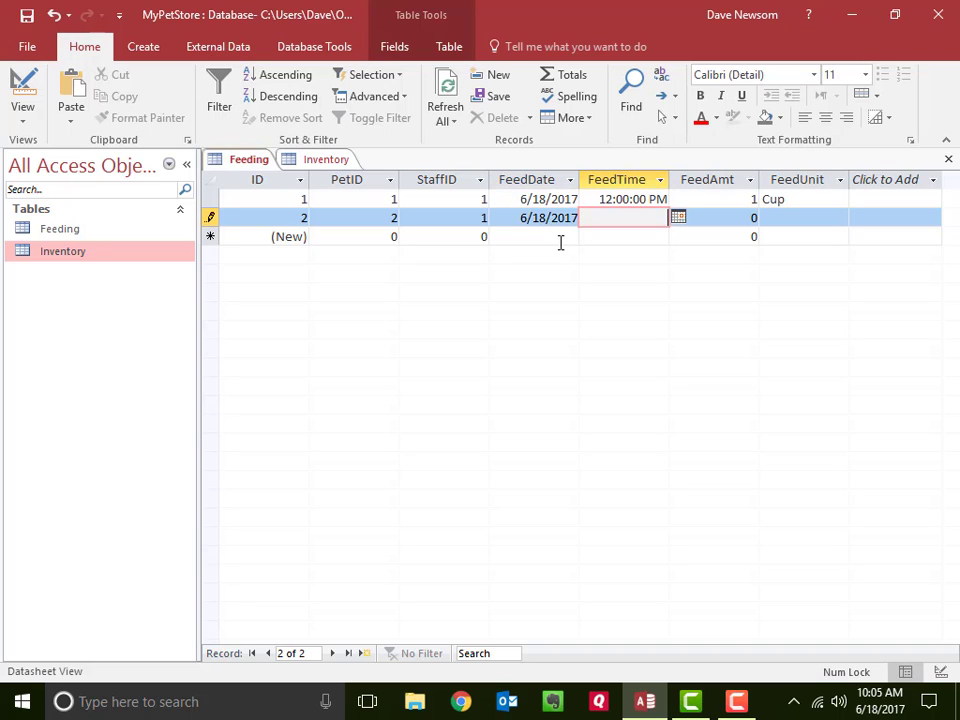
- Set the second record's FeedTime to 12:05, FeedAmt to 1 and FeedUnit to Cup, and complete the record
text(12:05)
key(Tab)
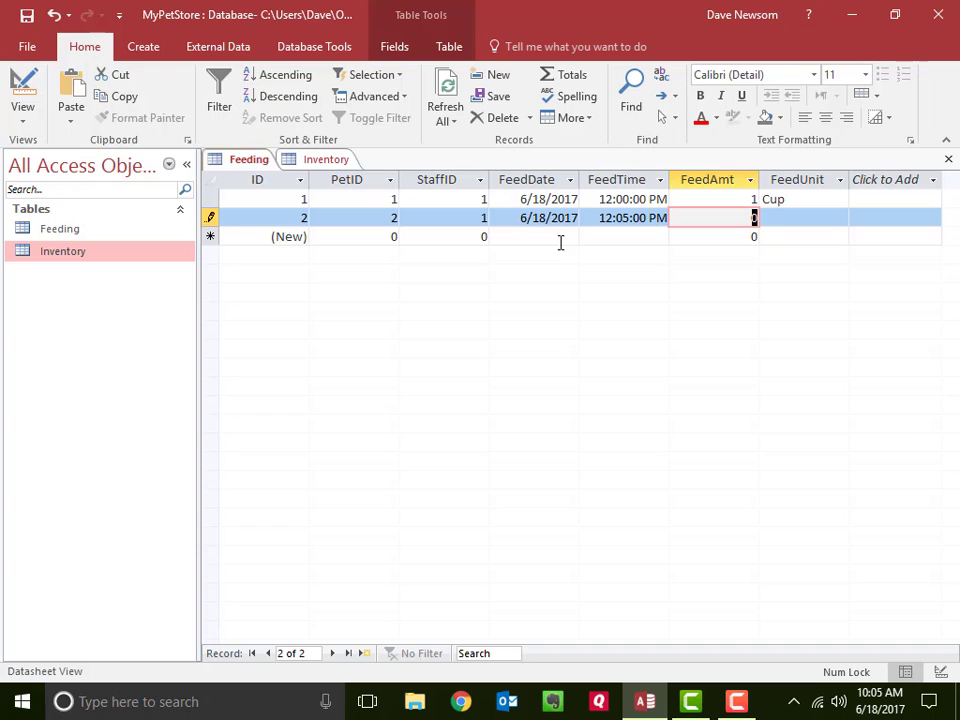
text(1)
key(Tab)
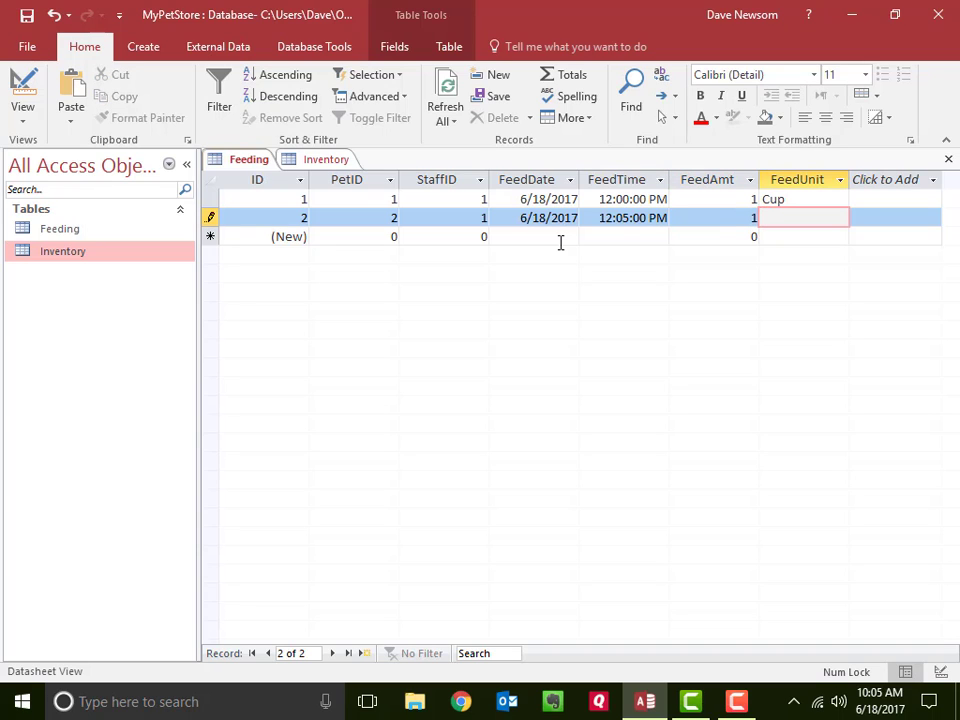
text(Cup)
key(Tab)
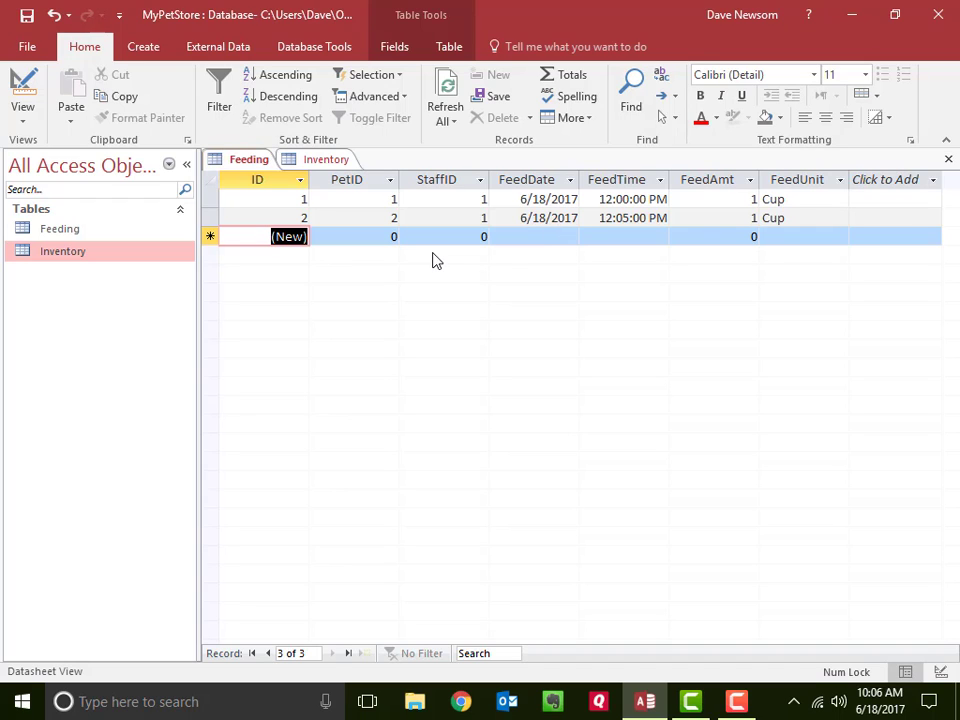